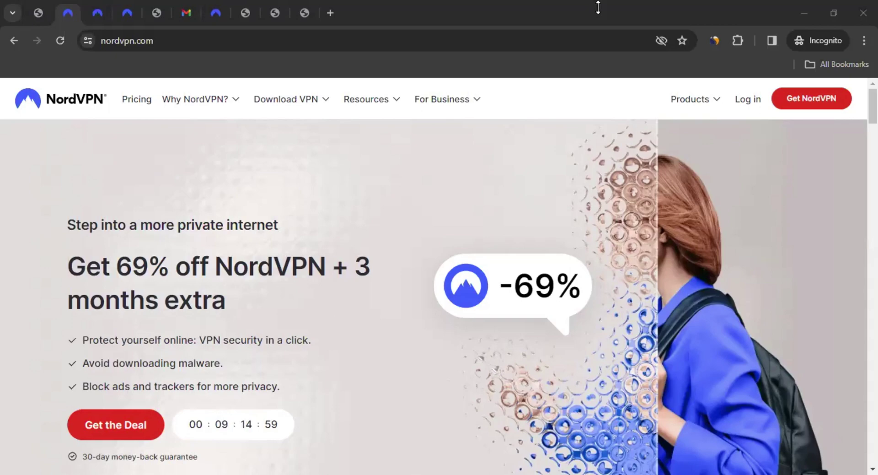
Scroll through the homepage's VPN features, then switch to the pricing deal page with plans from $3.09/mo
scroll(332, 227, "down", 10)
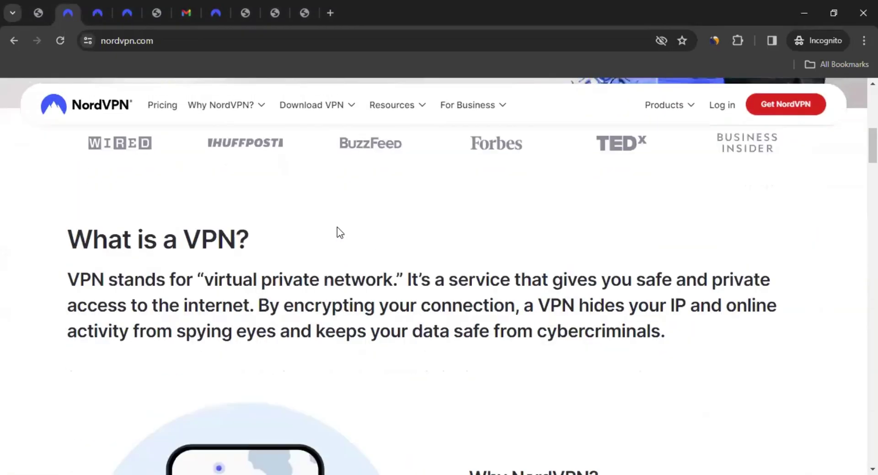
scroll(337, 227, "down", 15)
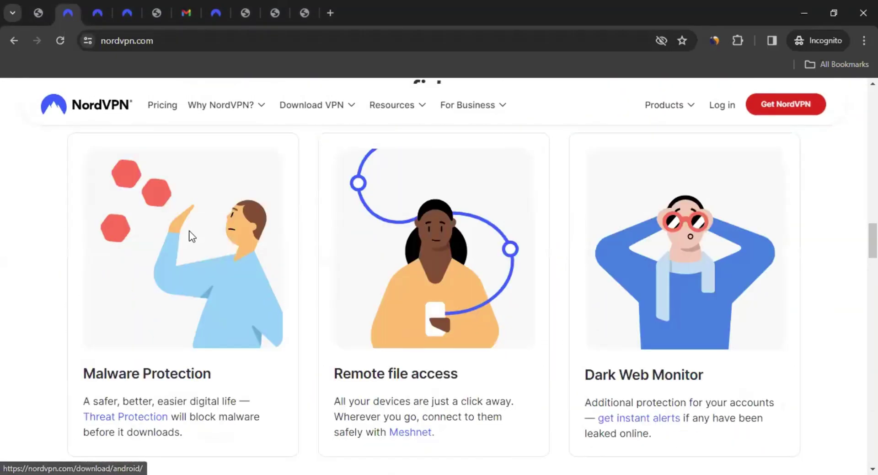
scroll(192, 236, "down", 5)
scroll(178, 242, "up", 8)
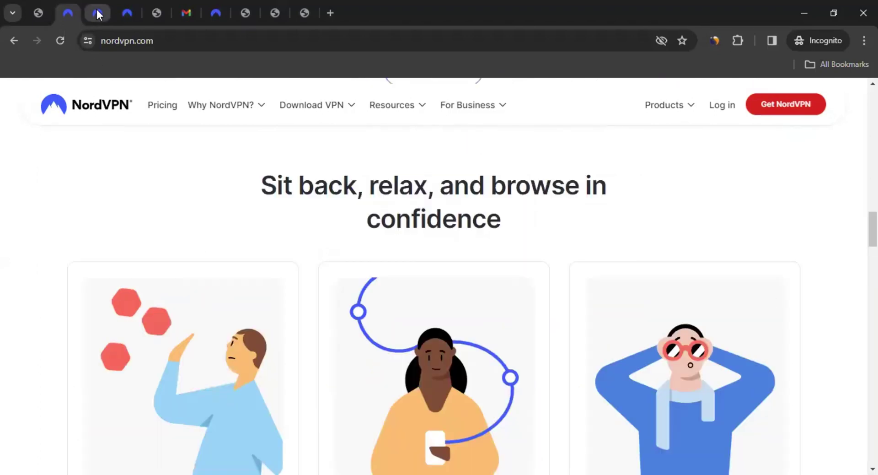
left_click(97, 13)
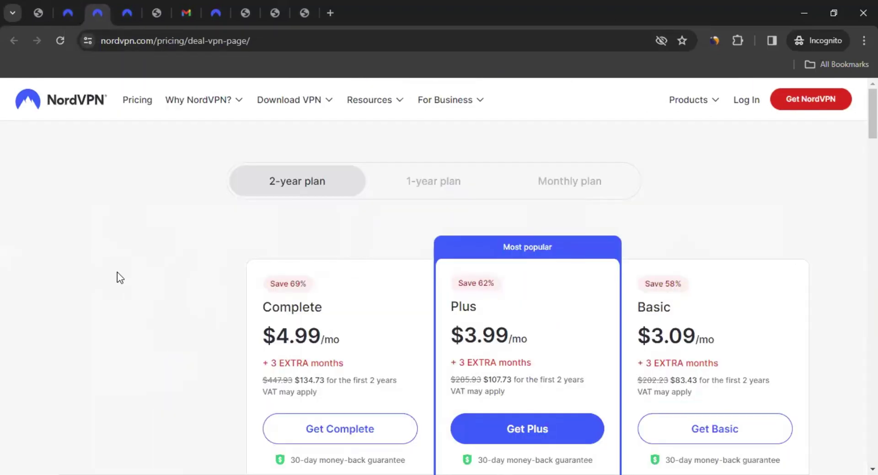
scroll(117, 271, "down", 3)
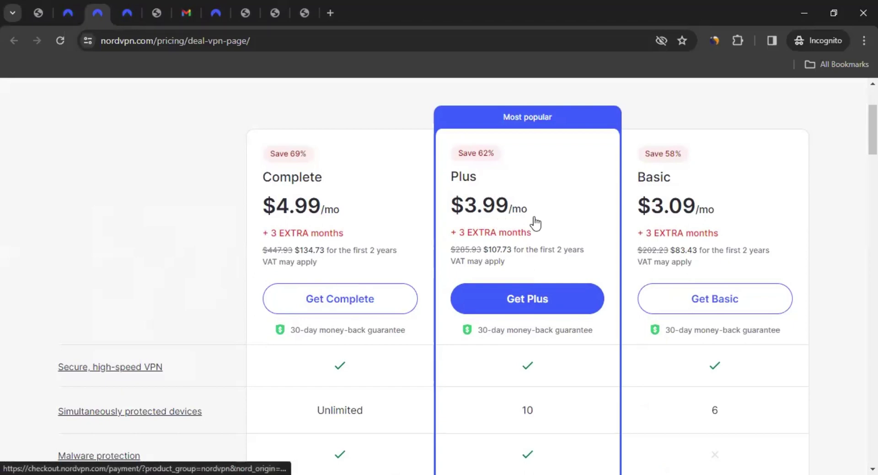
scroll(439, 232, "down", 4)
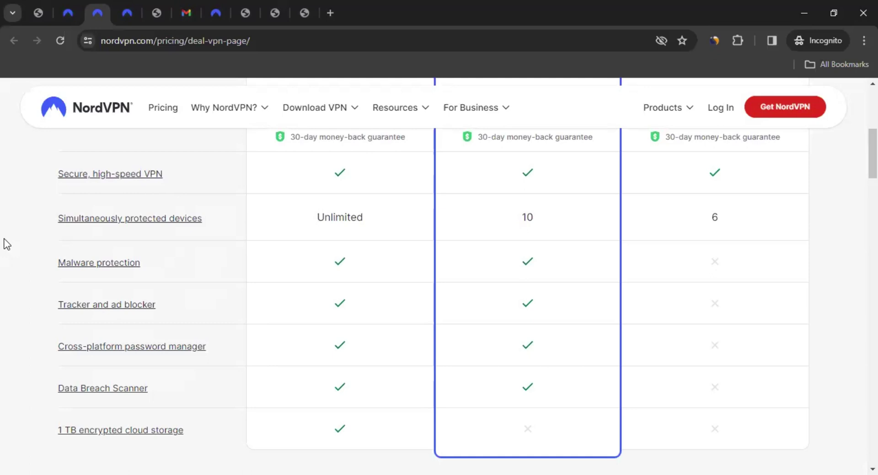
Switch to the affiliate page and scroll to the rates: 100% first-month, 40% yearly, 30% renewals
left_click(127, 12)
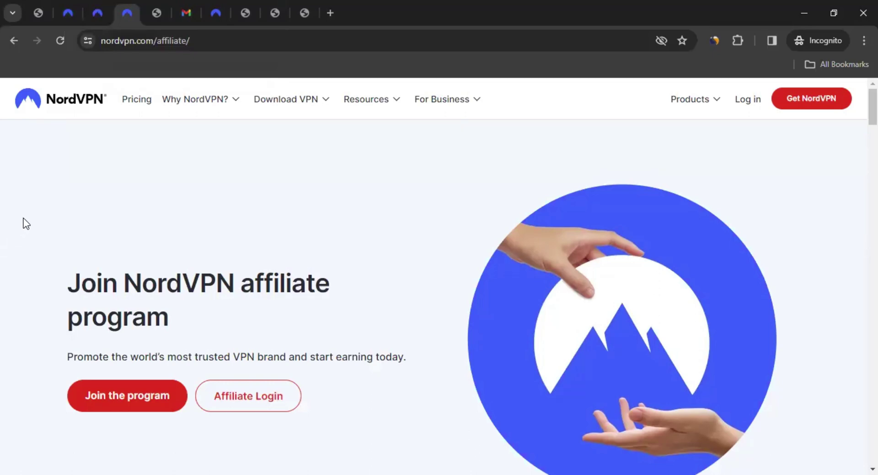
scroll(15, 269, "down", 4)
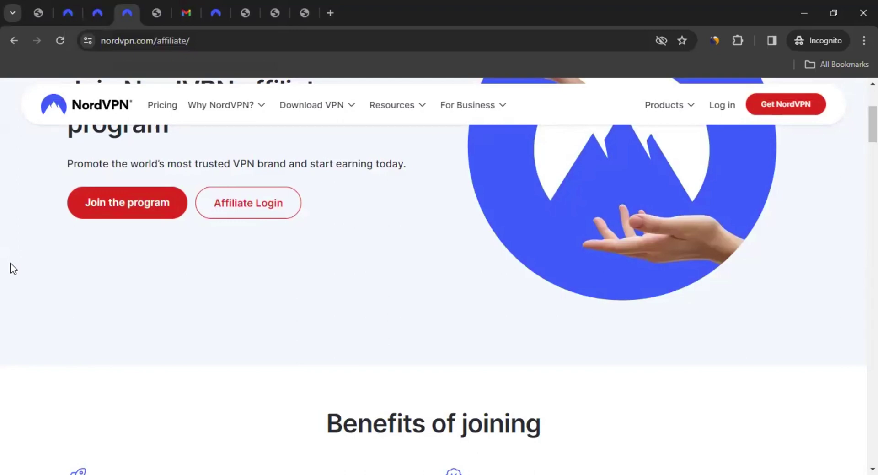
scroll(63, 284, "down", 5)
scroll(63, 283, "down", 2)
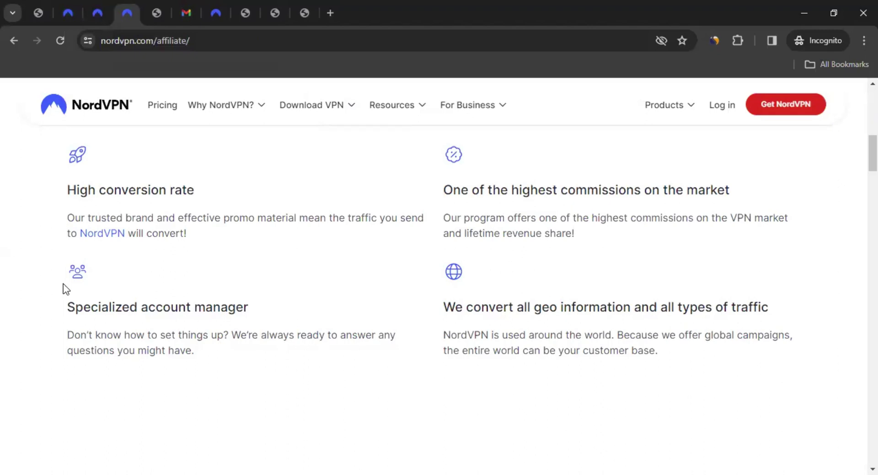
left_click(64, 284)
scroll(65, 289, "down", 5)
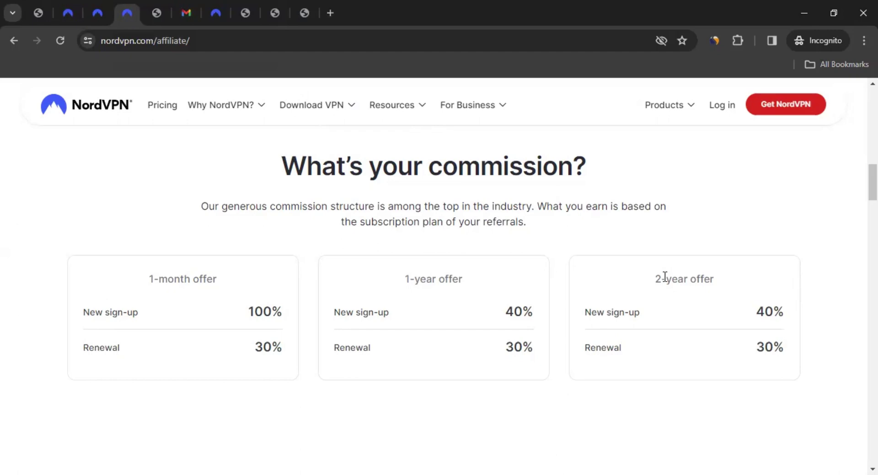
scroll(221, 305, "down", 5)
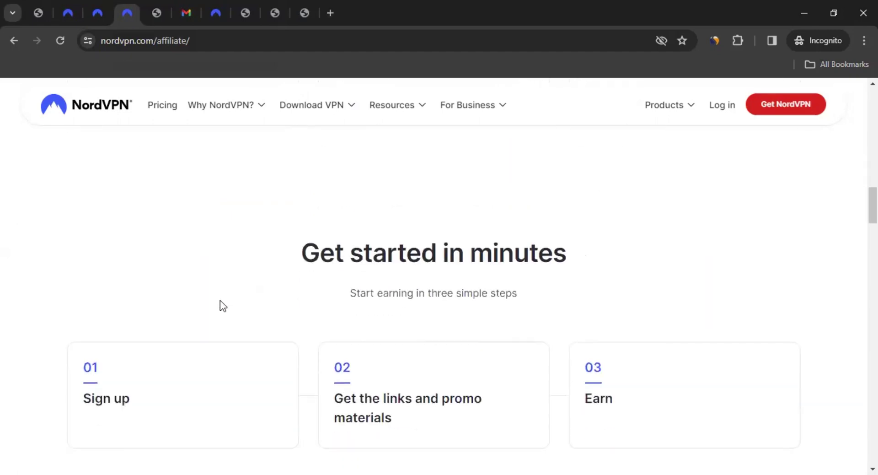
scroll(220, 304, "down", 1)
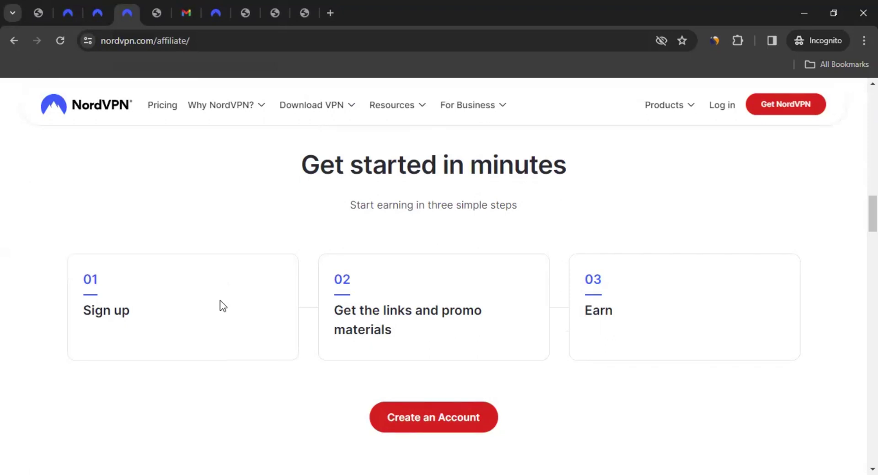
scroll(221, 301, "down", 12)
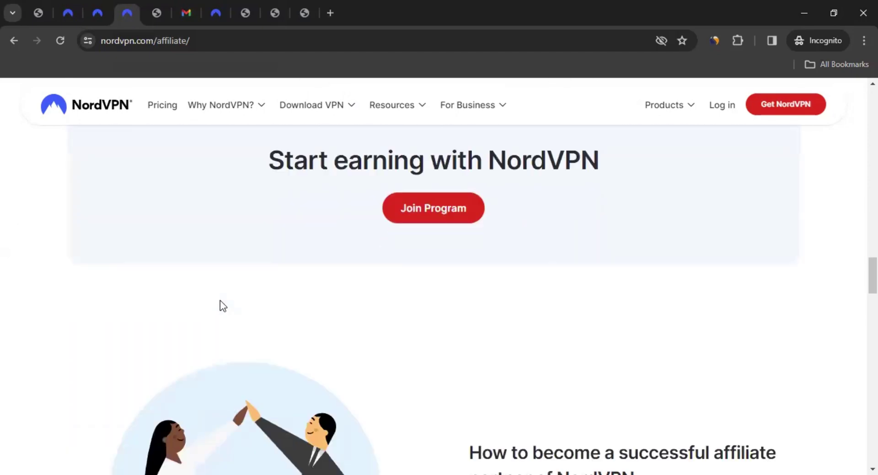
scroll(221, 305, "down", 8)
scroll(221, 305, "up", 4)
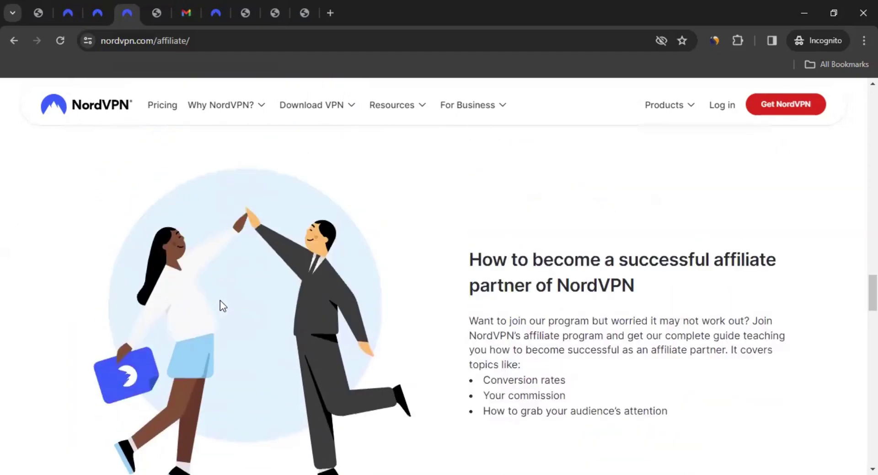
scroll(220, 301, "down", 10)
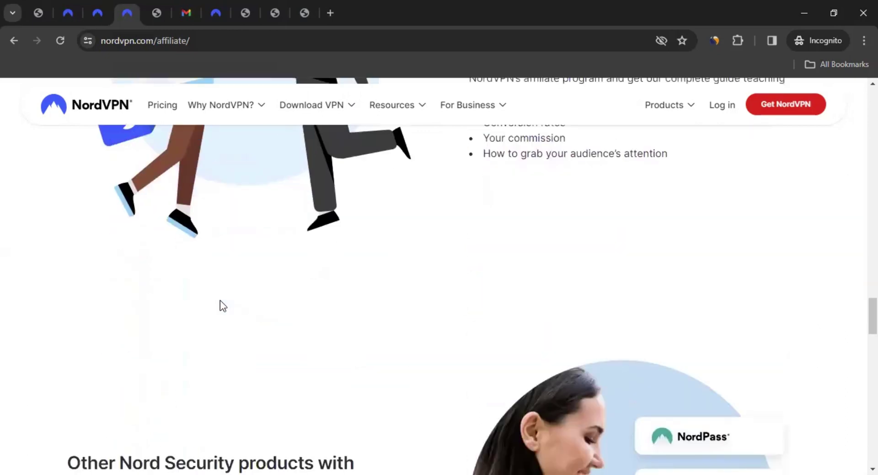
scroll(220, 301, "down", 5)
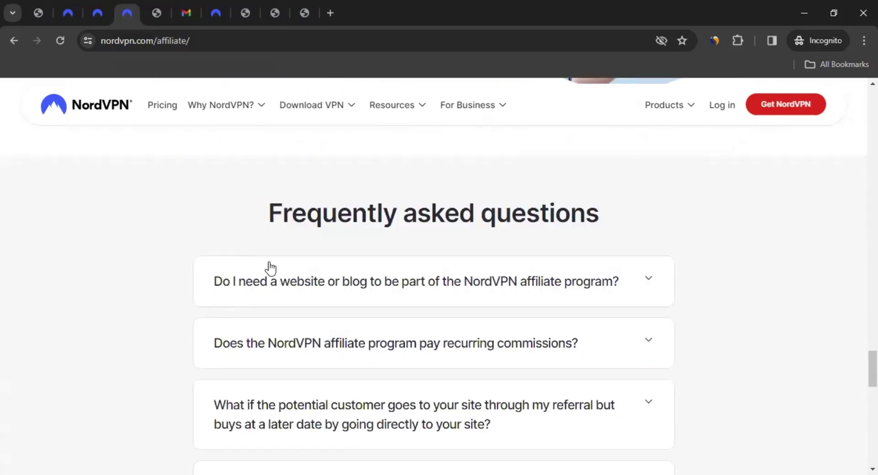
scroll(388, 261, "down", 1)
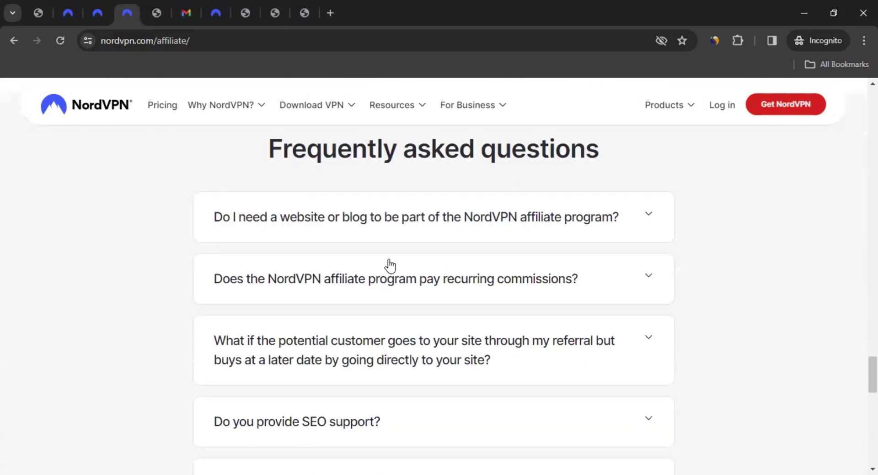
Expand the FAQ answers on needing a website, recurring commissions and marketing materials, then scroll back up
left_click(319, 224)
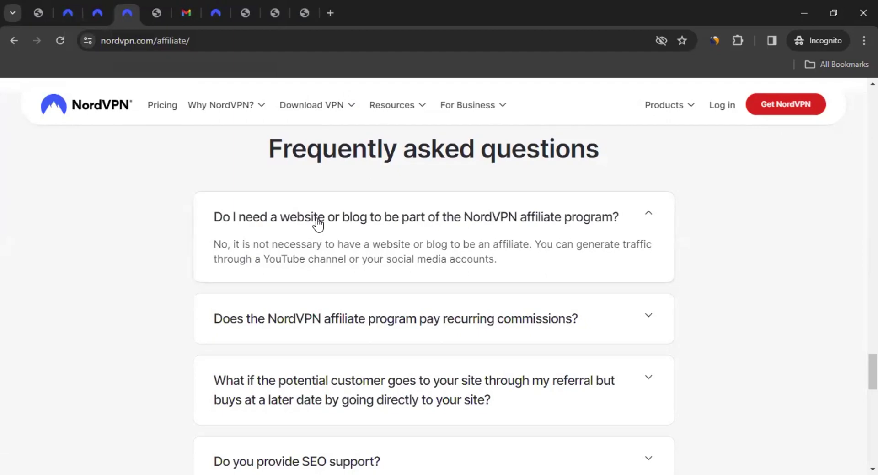
left_click(280, 324)
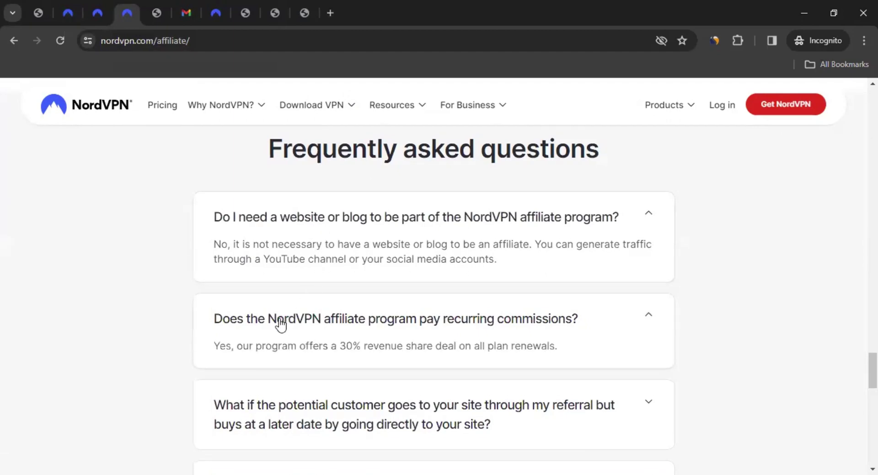
scroll(128, 334, "down", 3)
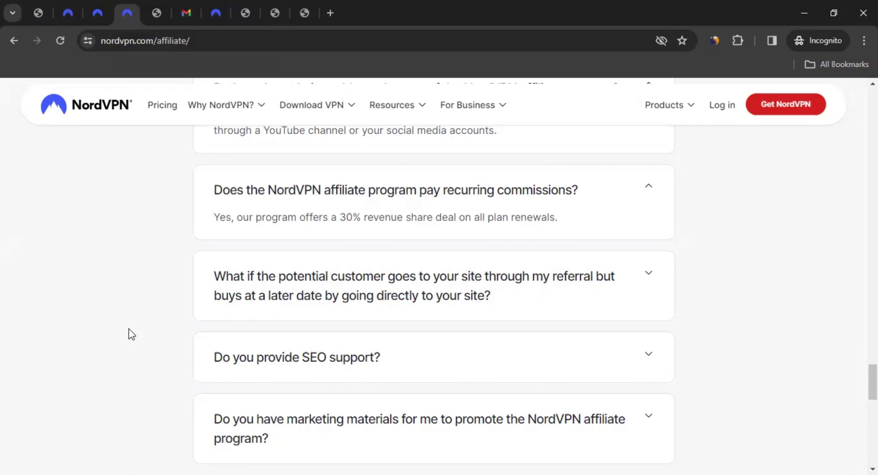
scroll(316, 318, "down", 3)
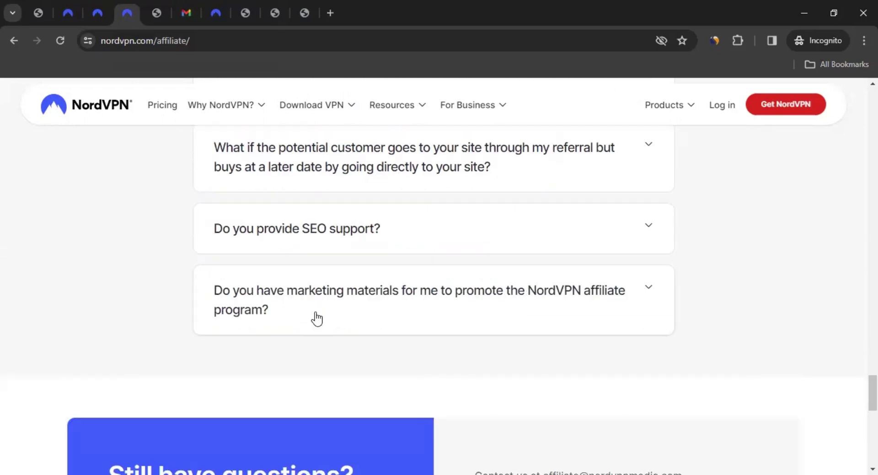
left_click(458, 300)
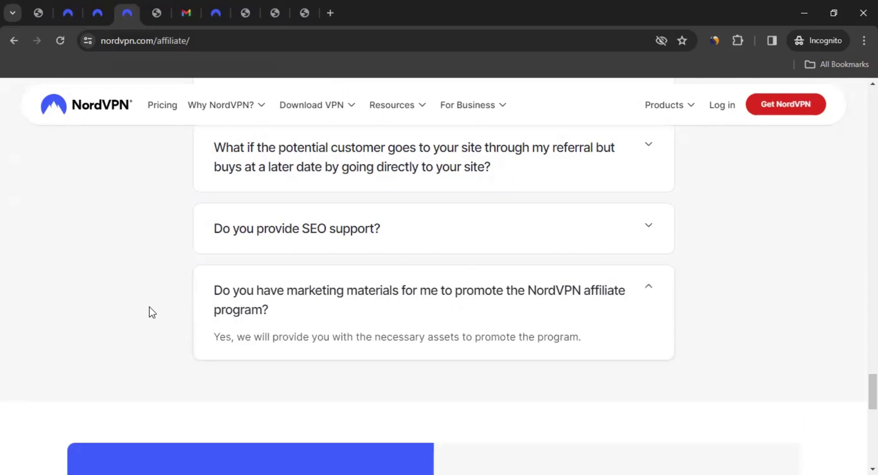
scroll(149, 310, "up", 10)
scroll(228, 362, "up", 10)
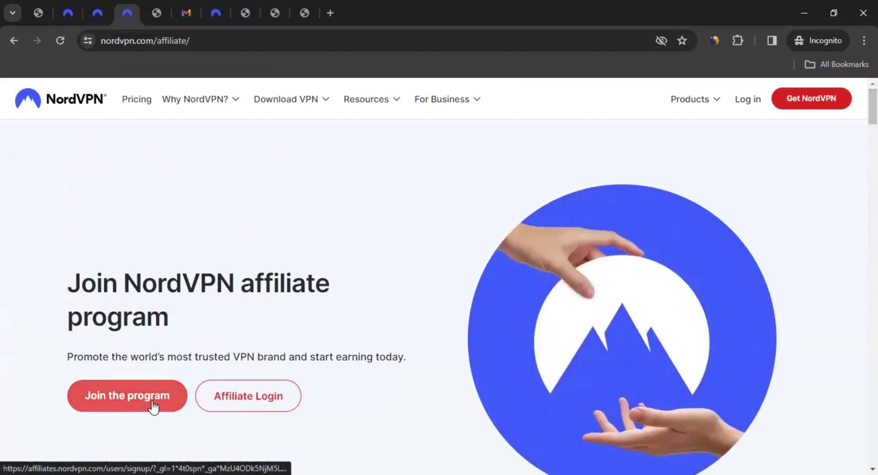
Join the program and enter A3Marketing as the company name on the Partner Sign Up form
left_click(100, 378)
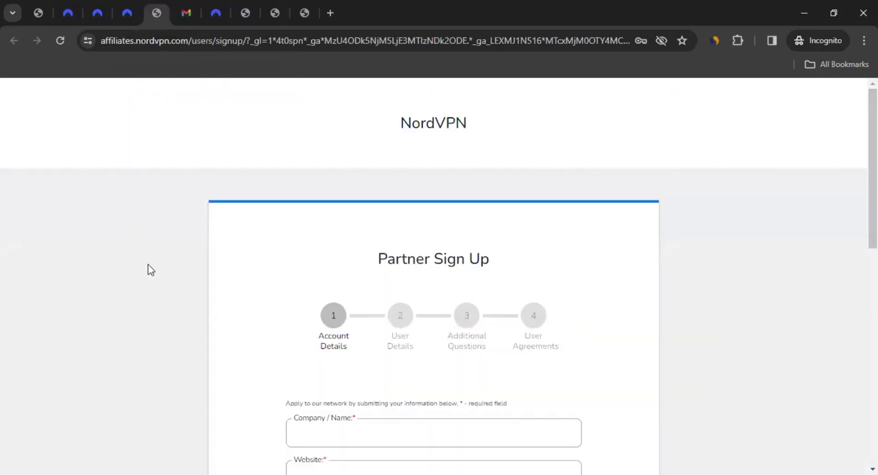
scroll(168, 314, "down", 3)
scroll(172, 320, "down", 3)
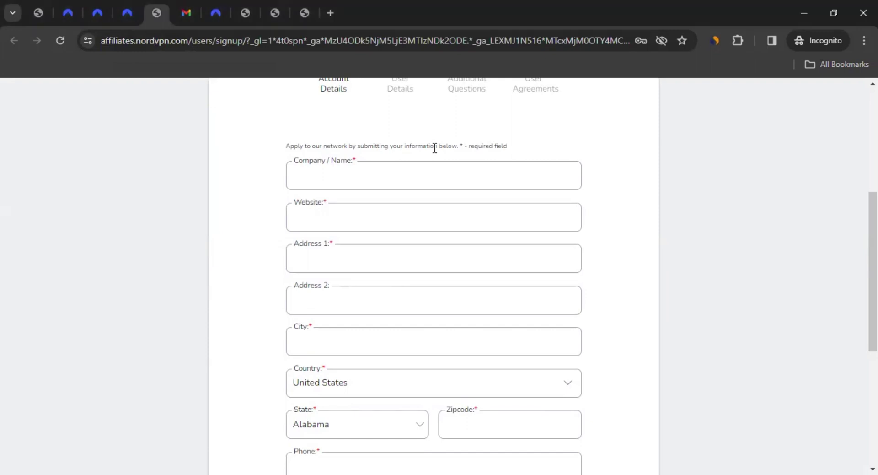
left_click(317, 176)
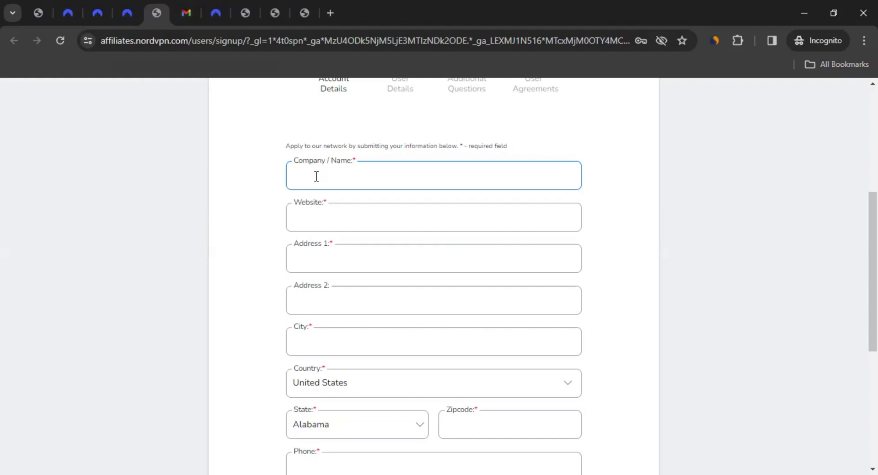
type("A3Marketing")
scroll(235, 215, "down", 1)
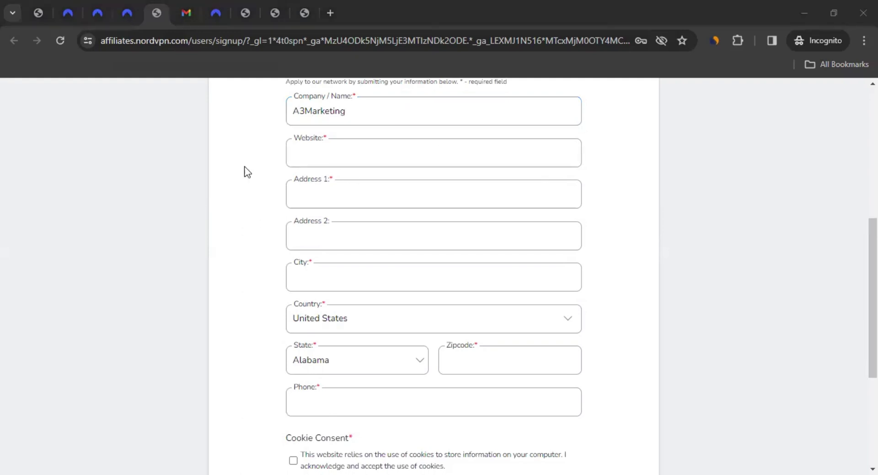
left_click(361, 149)
type("https://test123217.com/")
left_click(210, 194)
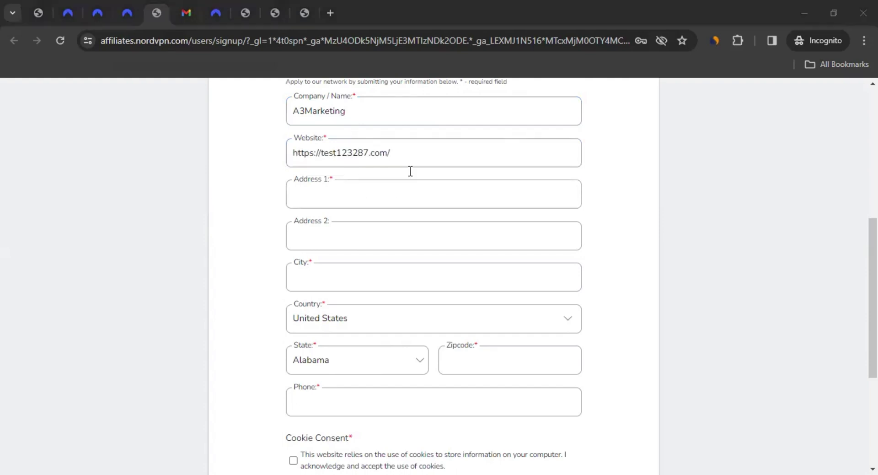
left_click(294, 194)
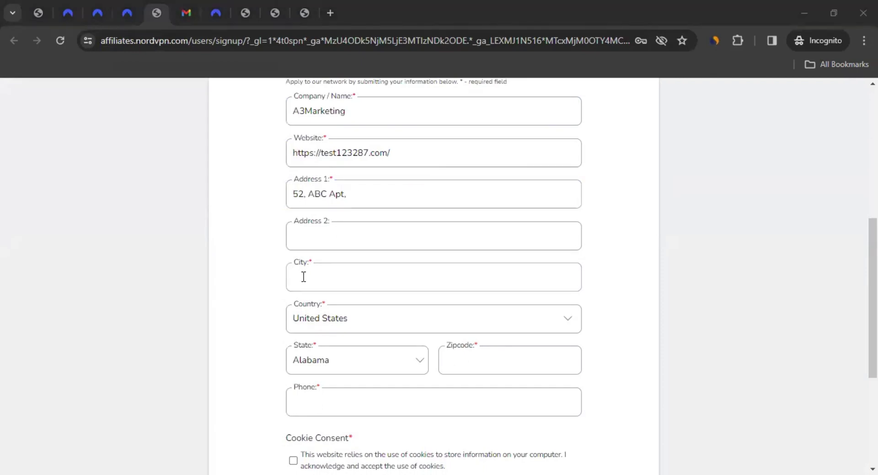
left_click(348, 265)
type("Mumbai")
scroll(349, 265, "down", 1)
Choose India as the country and enter the region and zip code
left_click(348, 264)
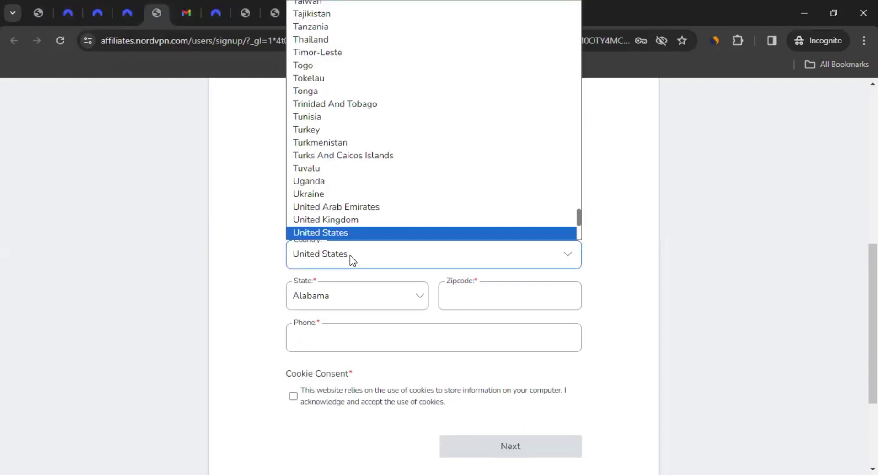
type("India")
key("Return")
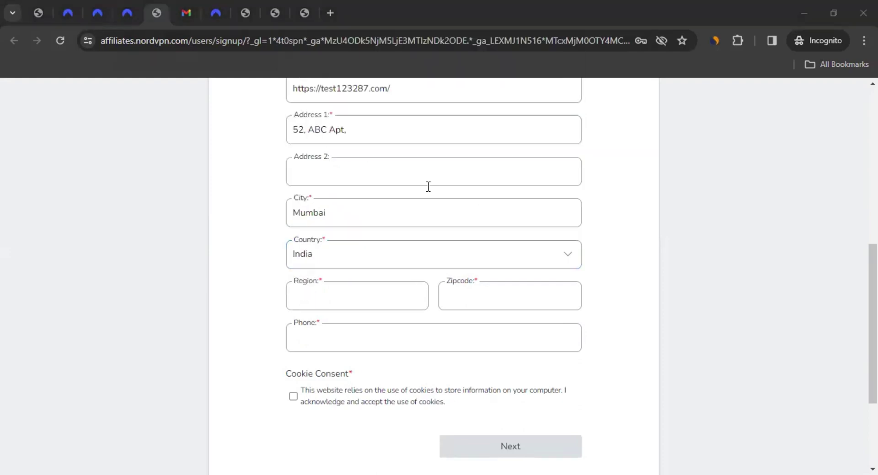
left_click(316, 291)
type("Maharashtra")
left_click(237, 313)
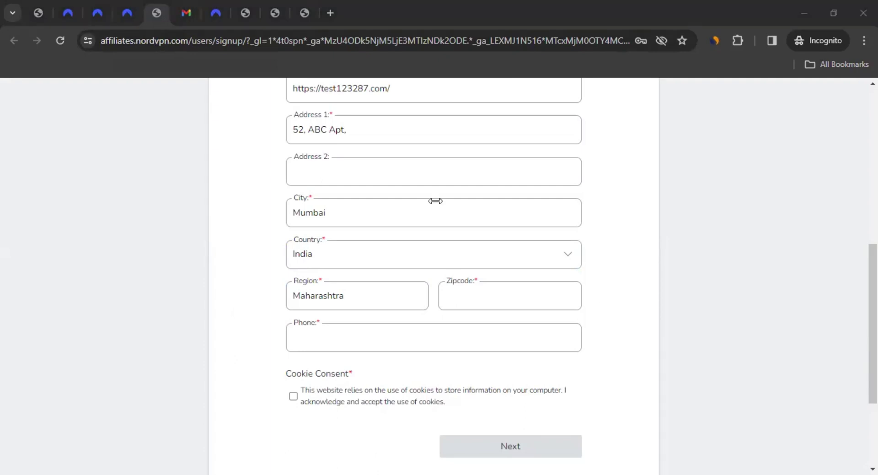
left_click(505, 297)
type("400059")
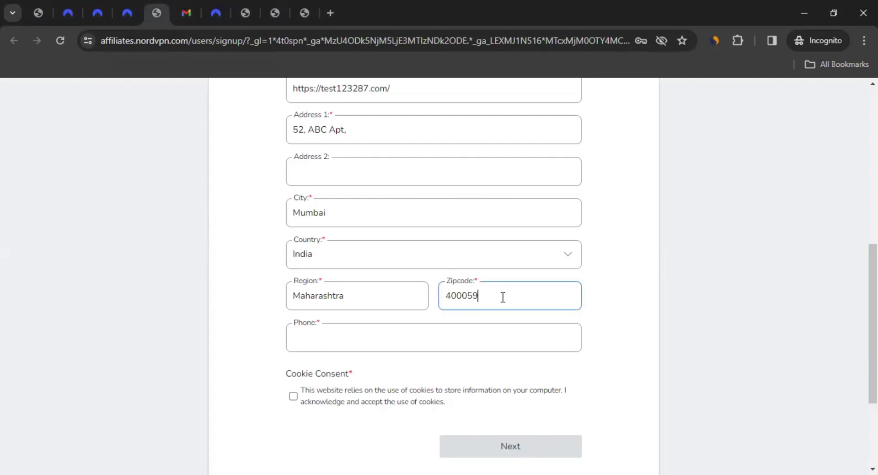
Enter the phone number, tick Cookie Consent and advance to User Details
left_click(333, 334)
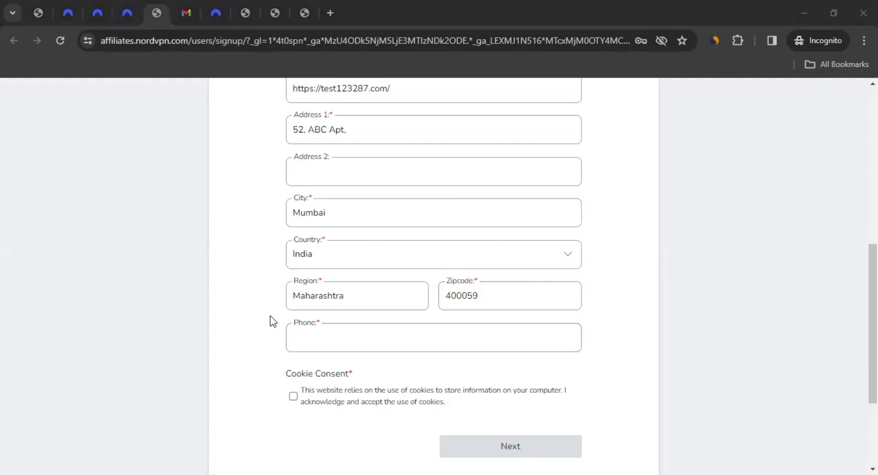
left_click(305, 345)
type("5000000008")
scroll(265, 350, "down", 1)
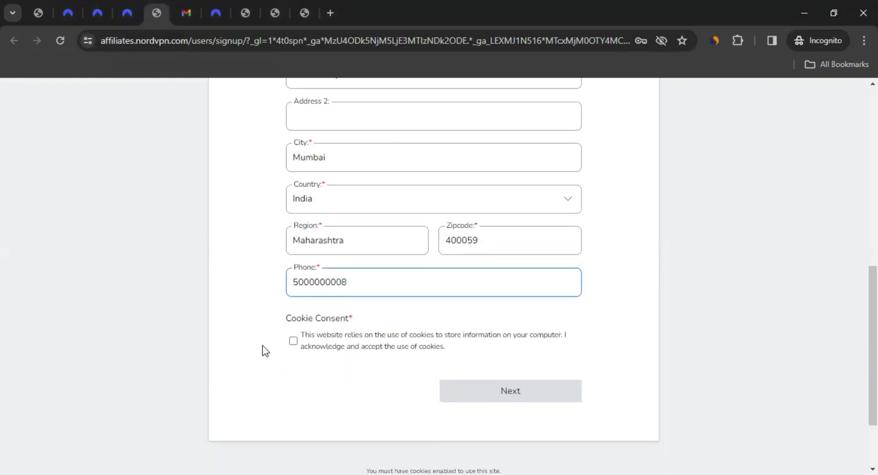
scroll(264, 350, "down", 2)
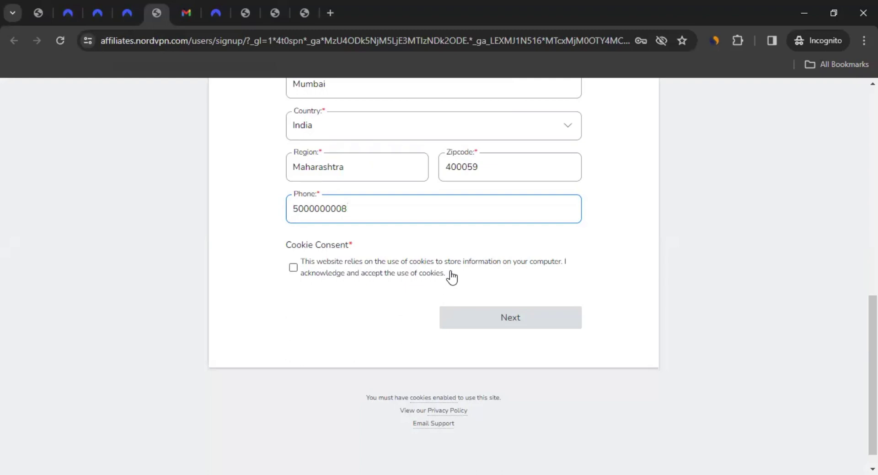
left_click(295, 268)
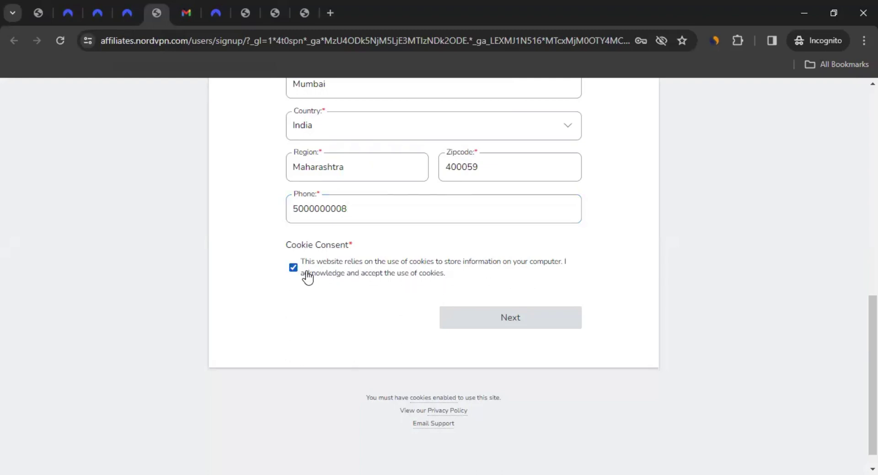
left_click(521, 325)
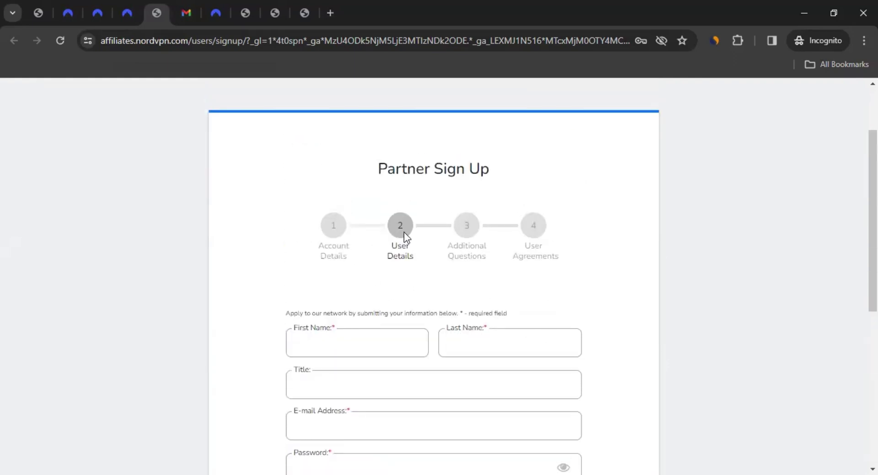
Enter the applicant's first name and last name, skip Title, and paste the account e-mail address
scroll(322, 235, "down", 3)
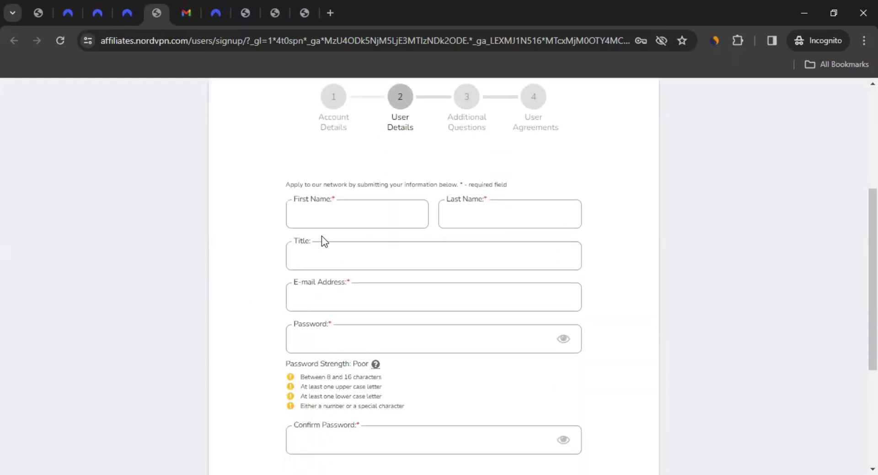
left_click(353, 221)
type("John")
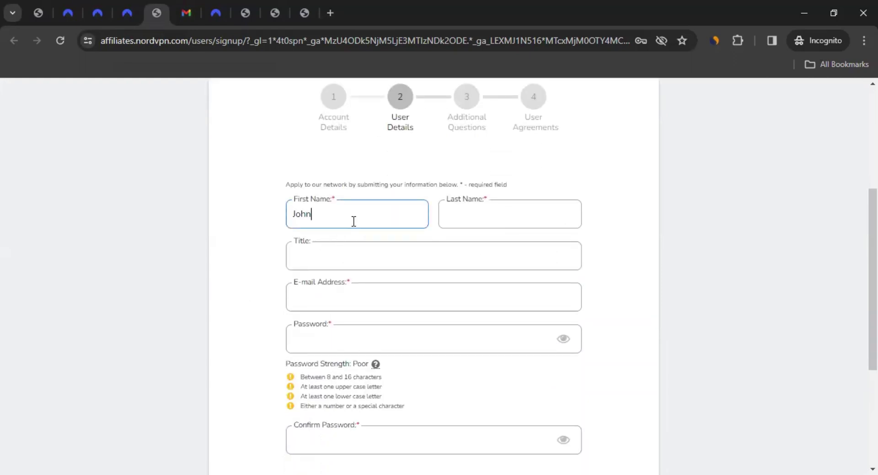
key("Tab")
type("LNU")
key("Tab")
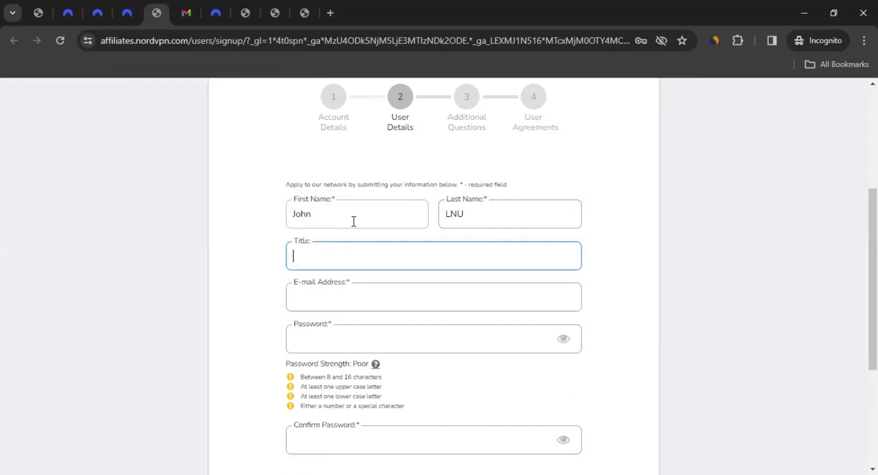
key("Tab")
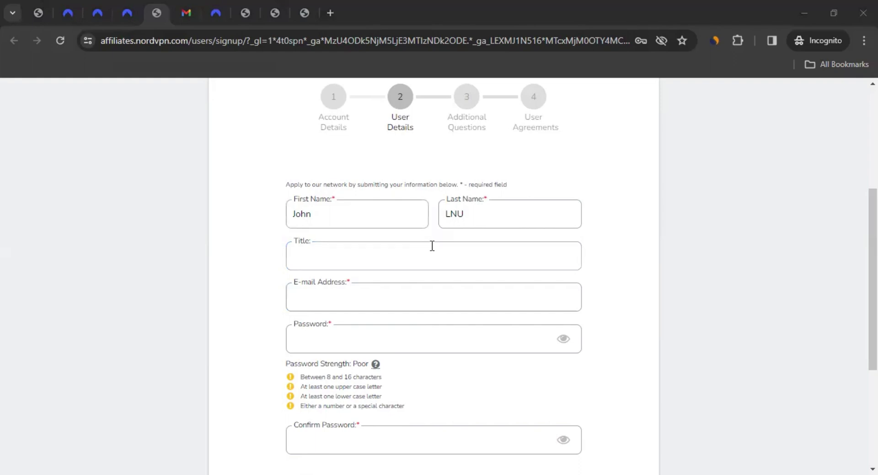
left_click(334, 295)
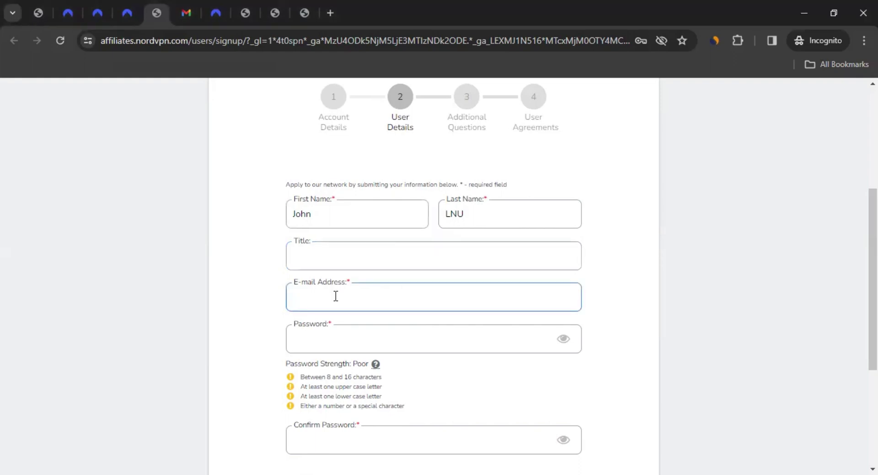
key("Return")
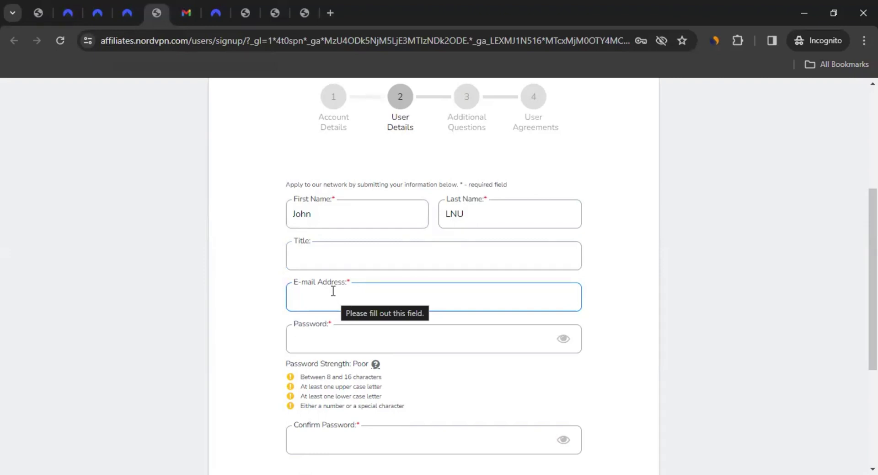
key("ctrl+v")
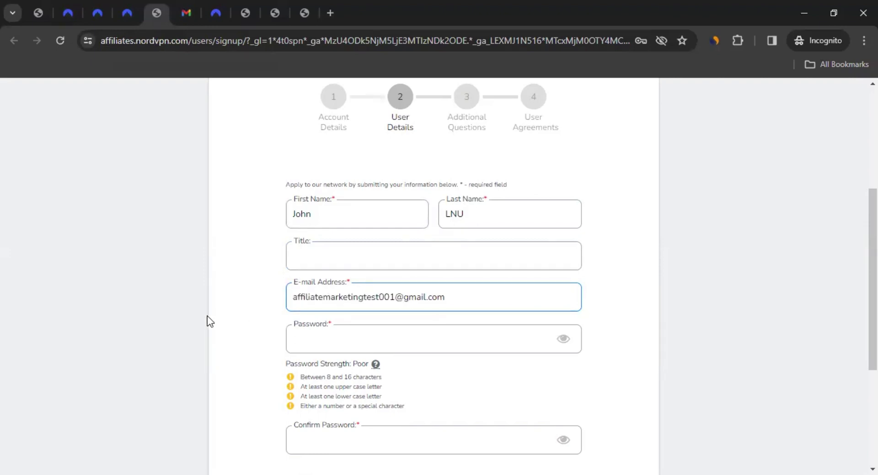
scroll(207, 315, "down", 2)
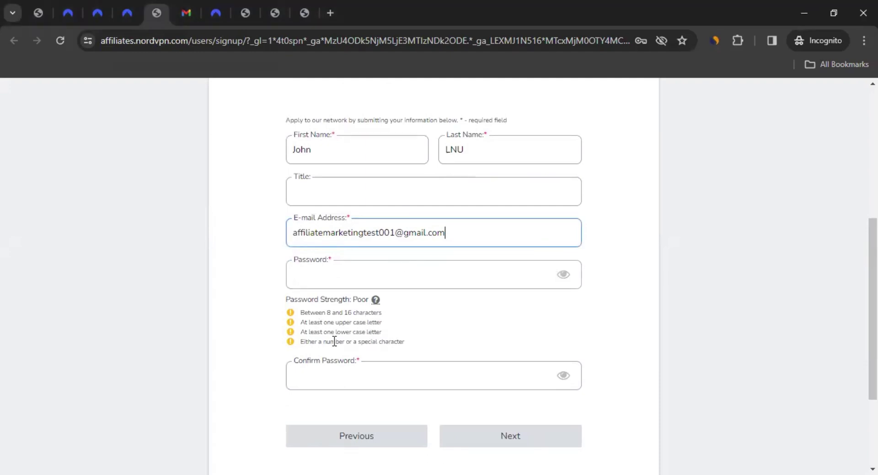
Enter the saved password plus a trailing 1 in both password fields, then continue to Additional Questions
left_click(377, 281)
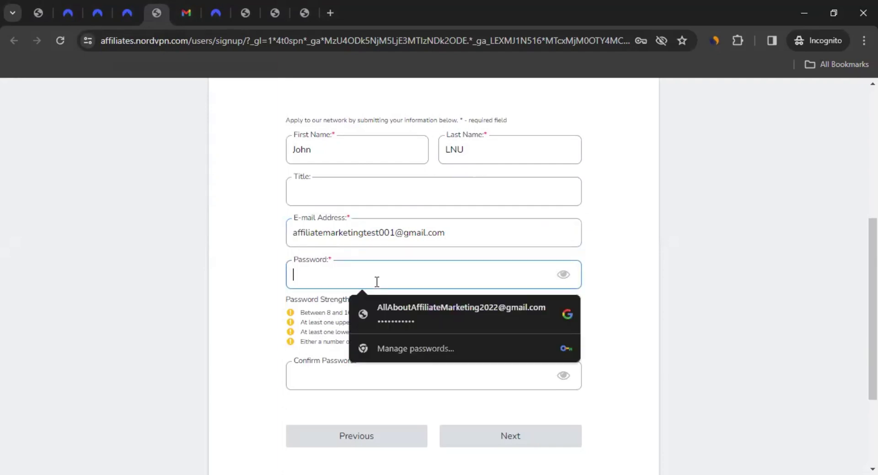
key("ctrl+v")
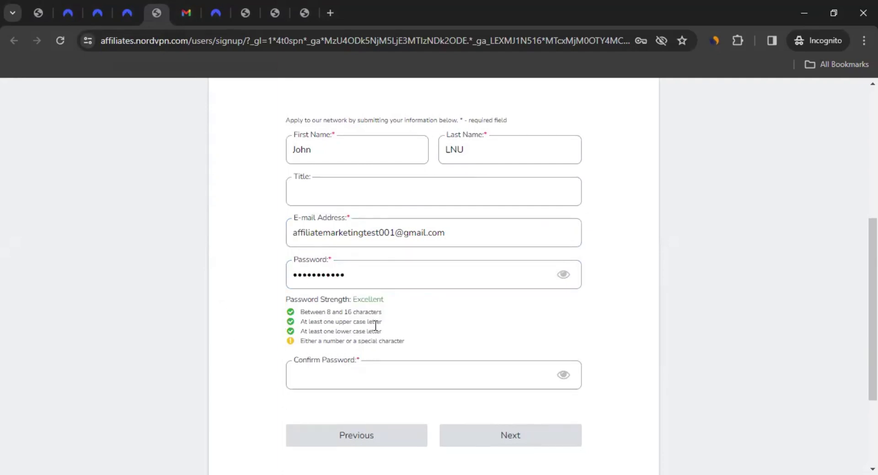
left_click(356, 276)
type("1")
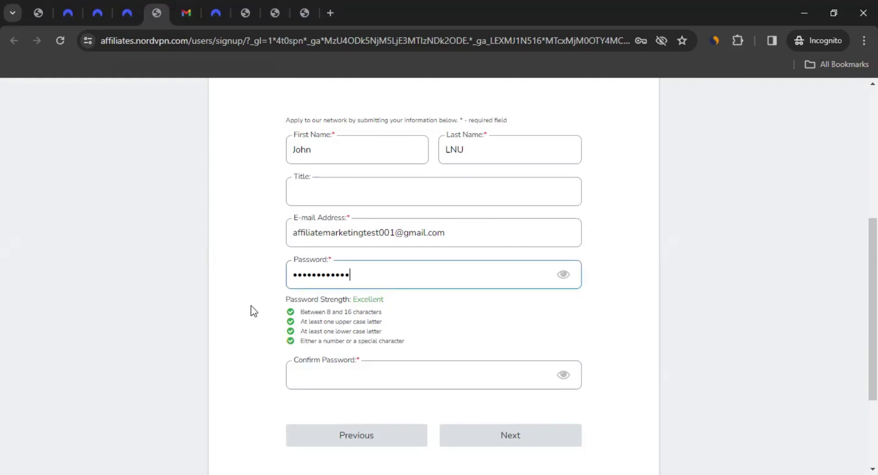
left_click(245, 308)
left_click(304, 355)
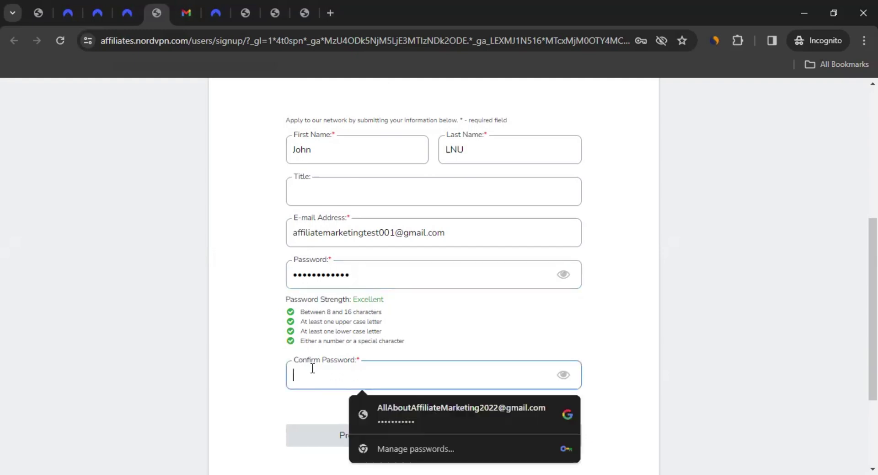
key("ctrl+v")
type("1")
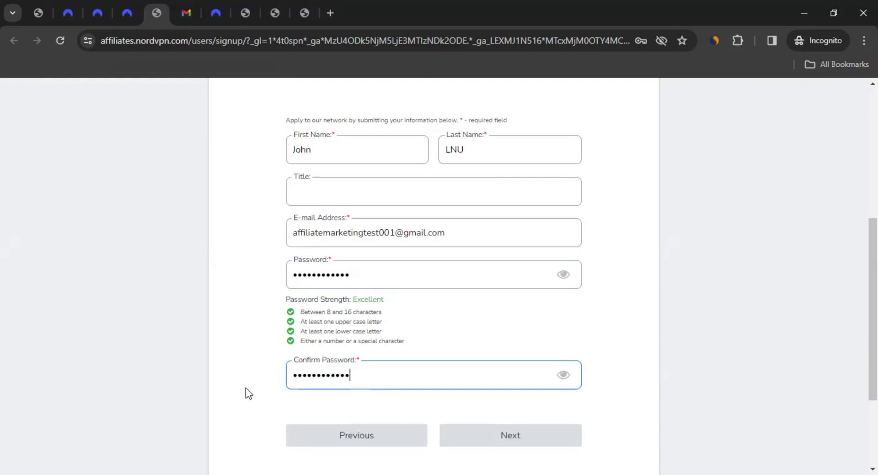
left_click(245, 389)
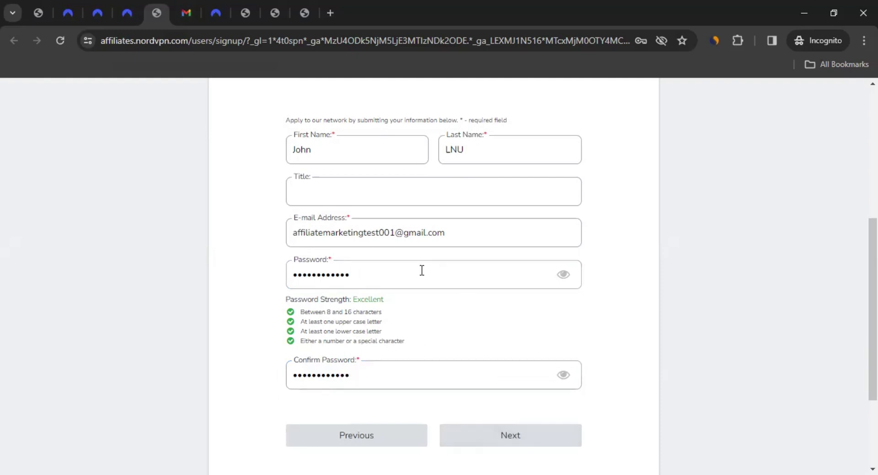
left_click(529, 436)
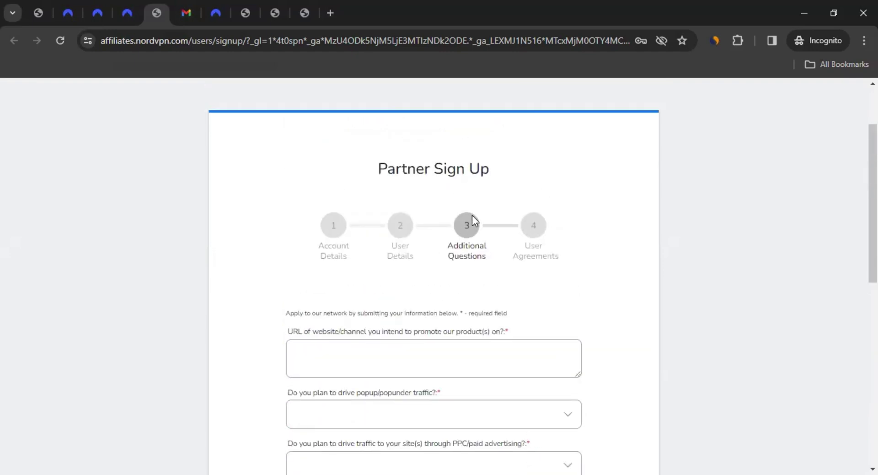
scroll(294, 255, "down", 3)
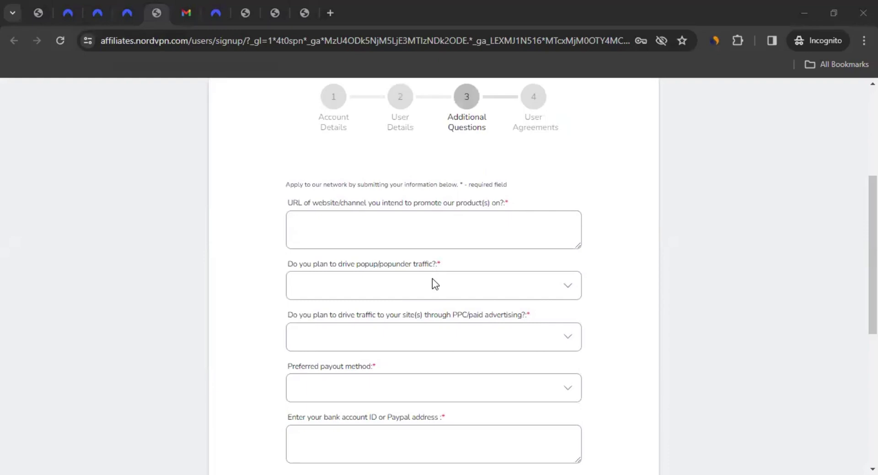
left_click(349, 222)
type("https://www.youtube.com/@test123287")
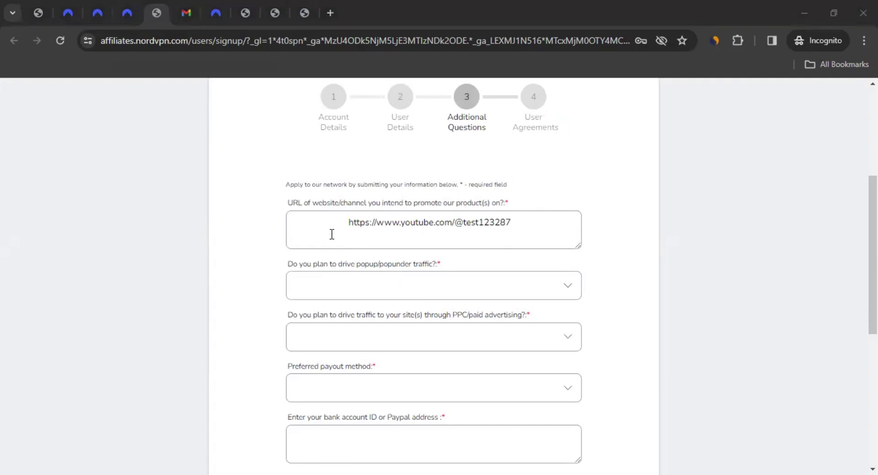
type("https://test123287.com/")
left_click_drag(349, 222, 270, 213)
key("BackSpace")
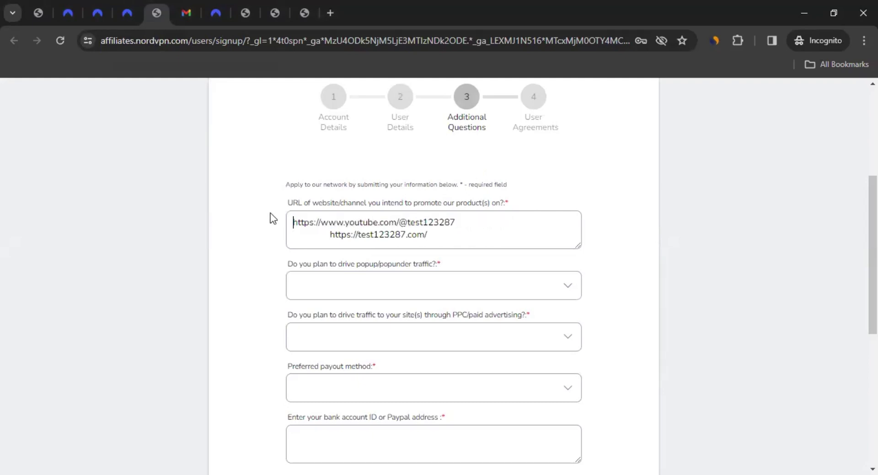
key("Down")
key("ctrl+shift+Right")
key("BackSpace")
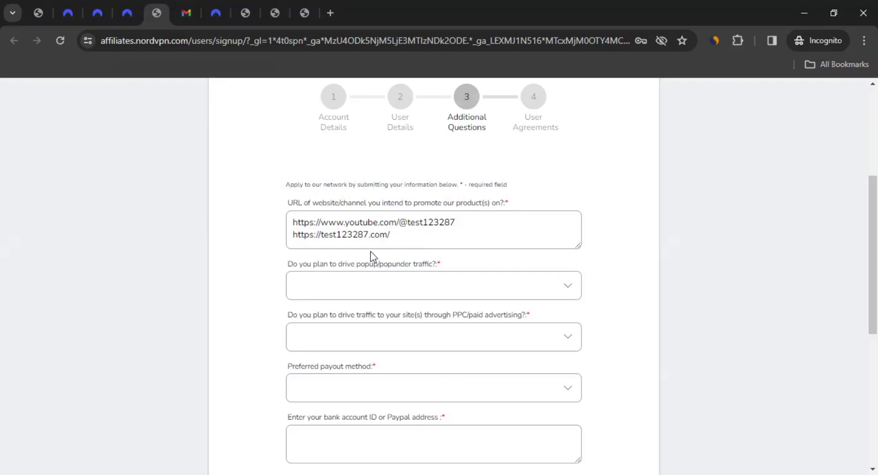
scroll(251, 284, "down", 1)
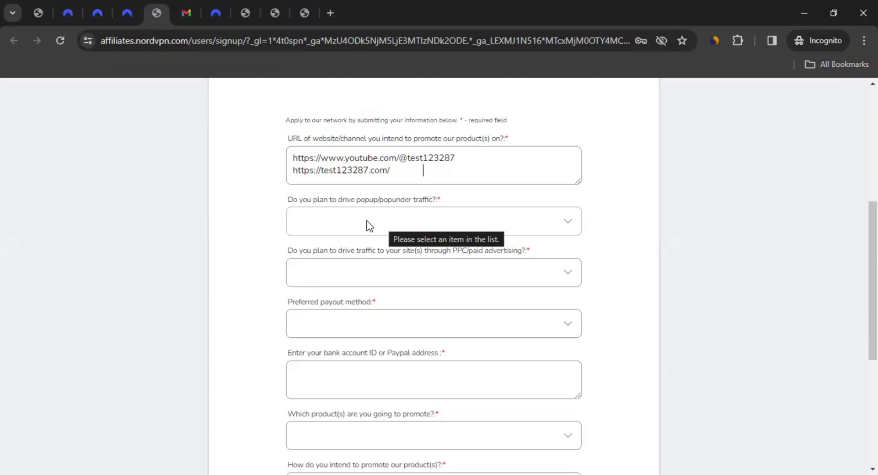
Answer No to the popup/popunder traffic question
left_click(366, 221)
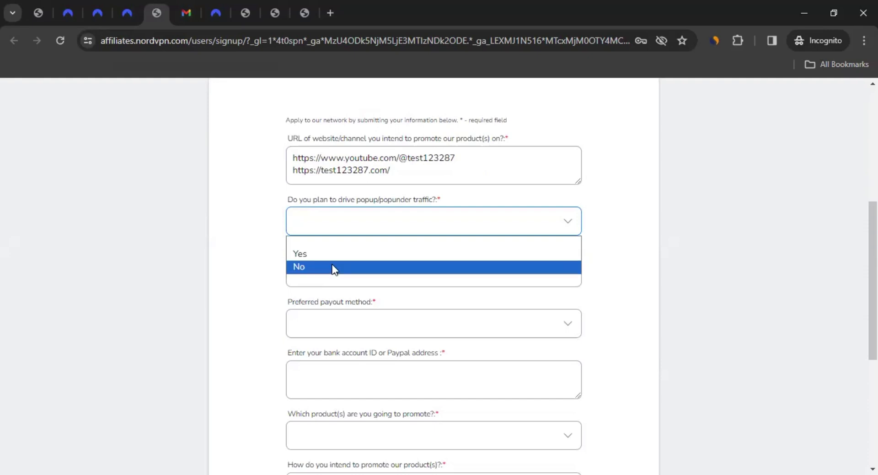
left_click(336, 267)
scroll(241, 271, "down", 3)
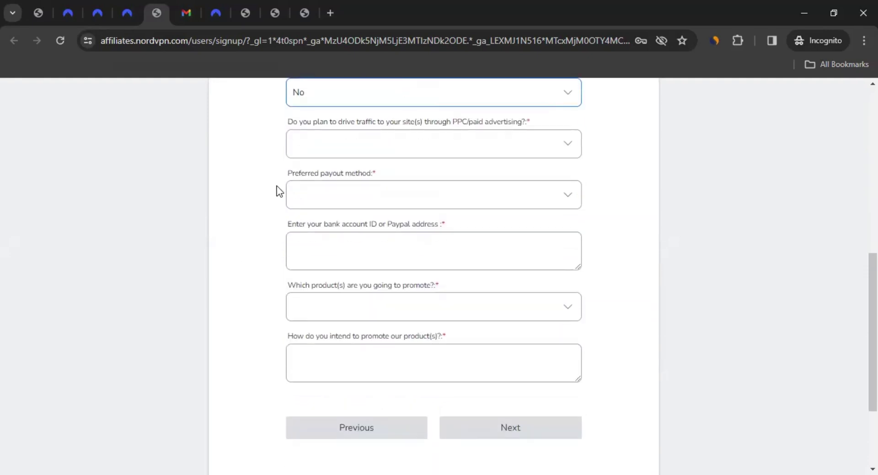
scroll(273, 192, "up", 3)
left_click_drag(362, 202, 413, 203)
left_click(416, 204)
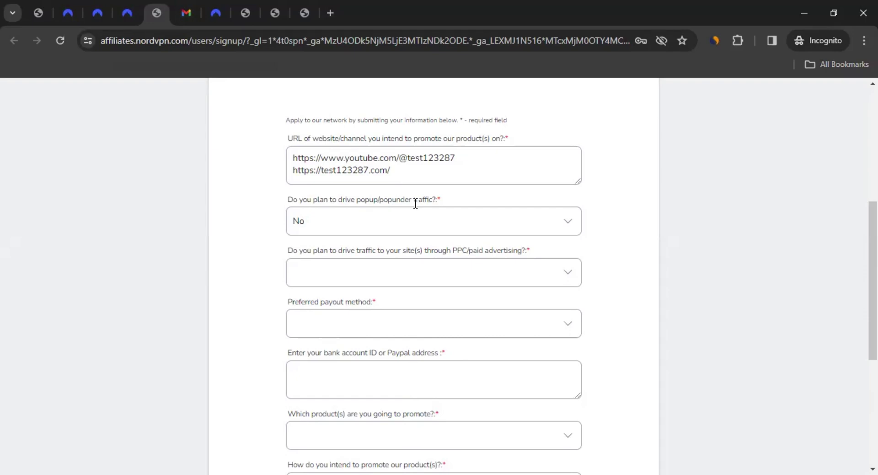
Answer No to the PPC/paid advertising question
left_click_drag(282, 250, 341, 261)
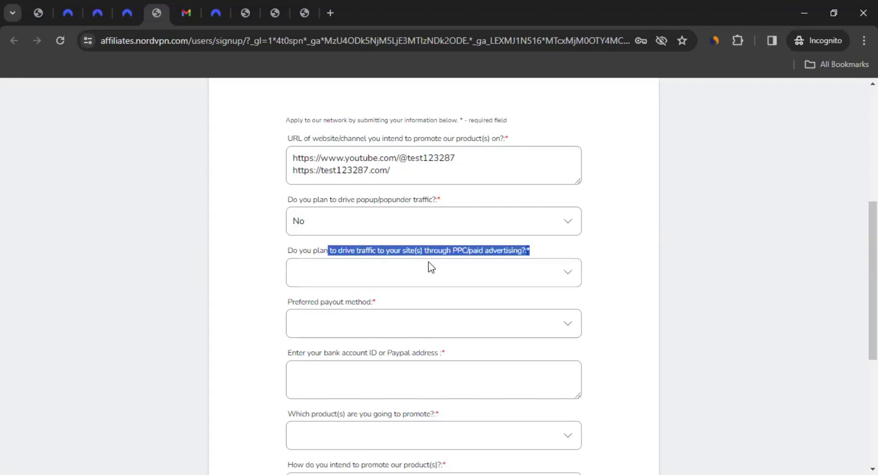
left_click_drag(439, 263, 528, 260)
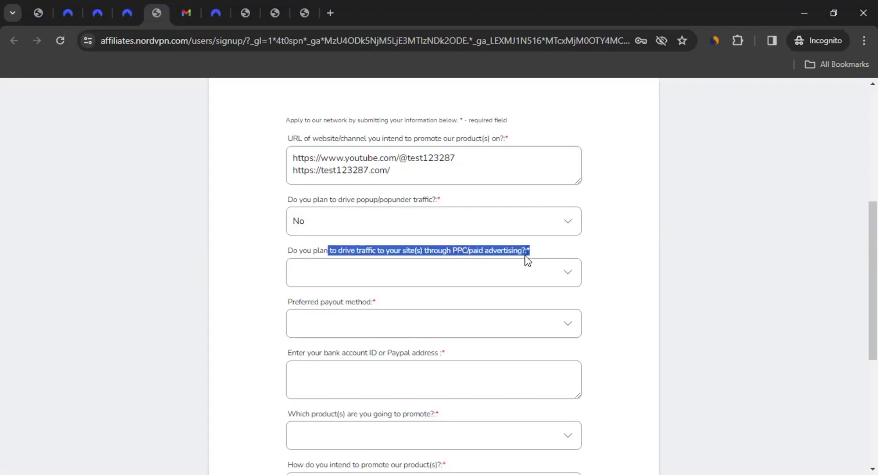
left_click(369, 283)
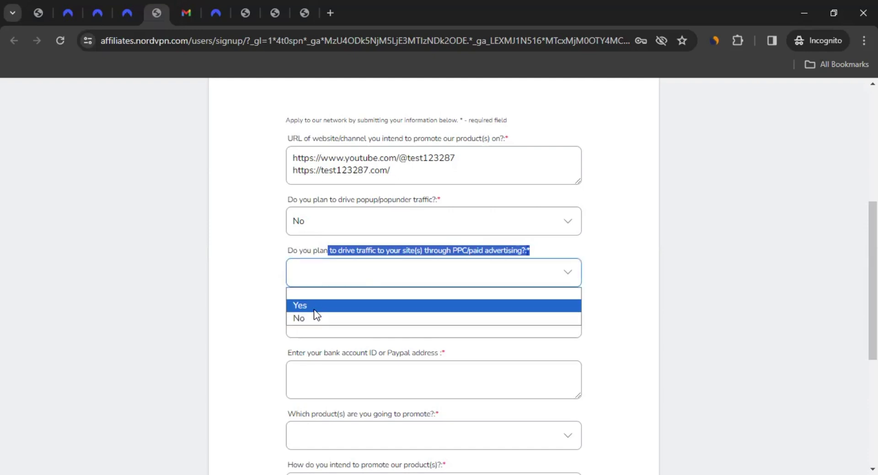
left_click(312, 318)
left_click(273, 306)
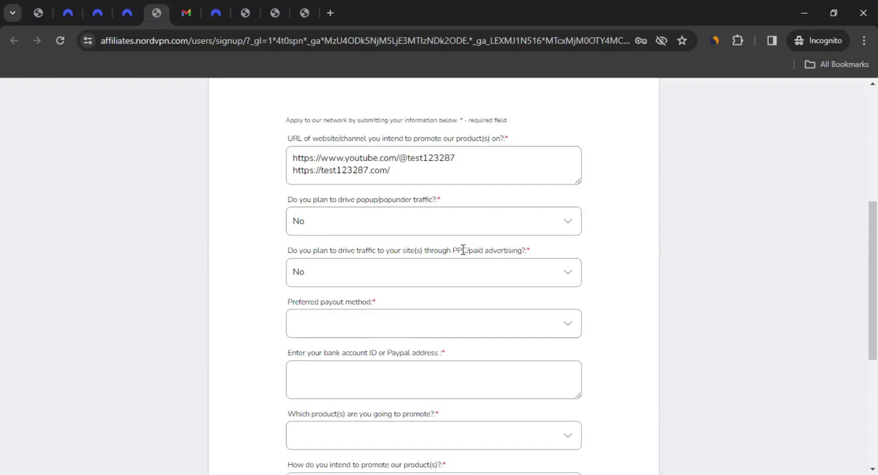
left_click_drag(455, 251, 524, 255)
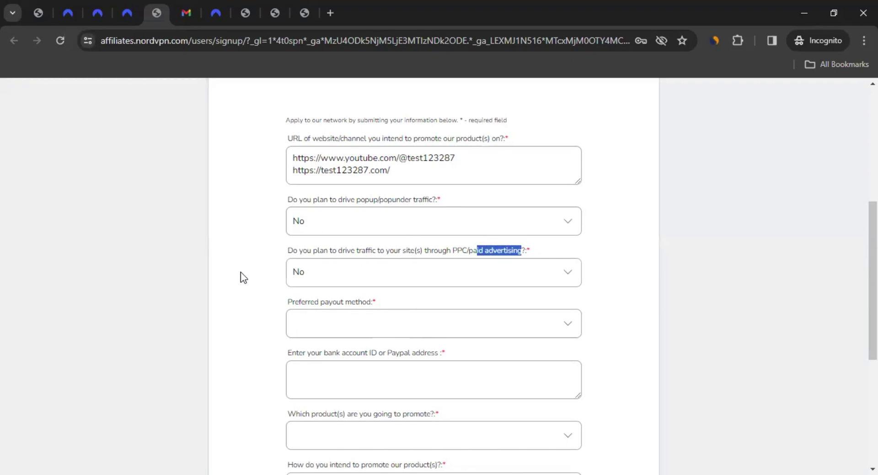
Set the payout method to Paypal payment and paste the PayPal e-mail address
scroll(241, 271, "down", 1)
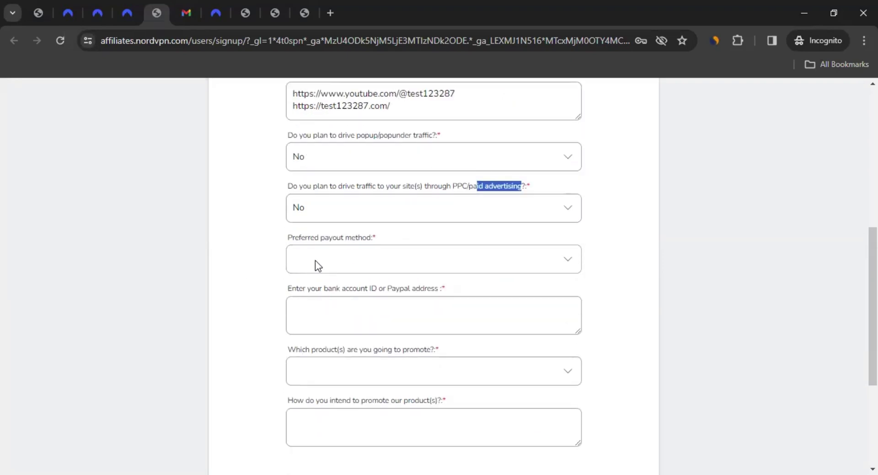
left_click(351, 258)
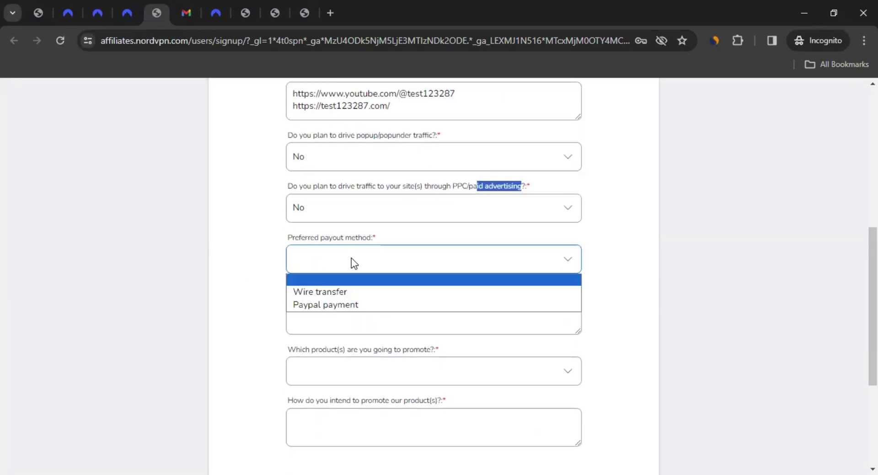
left_click(360, 295)
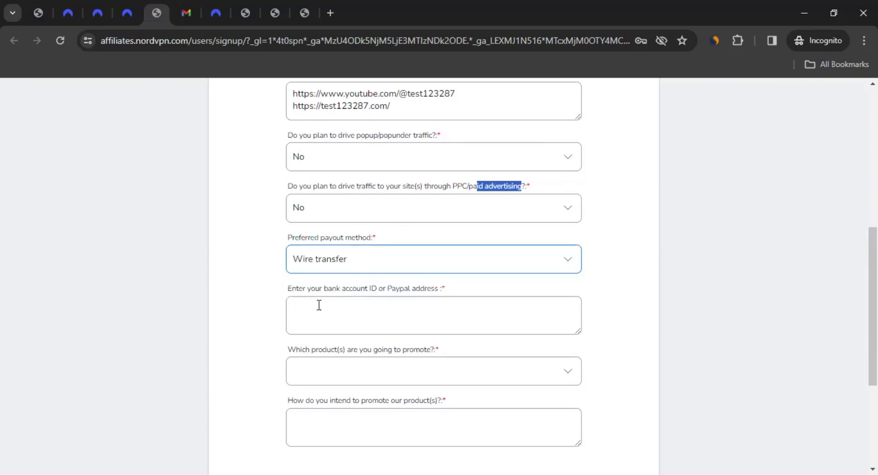
left_click(384, 260)
left_click(344, 300)
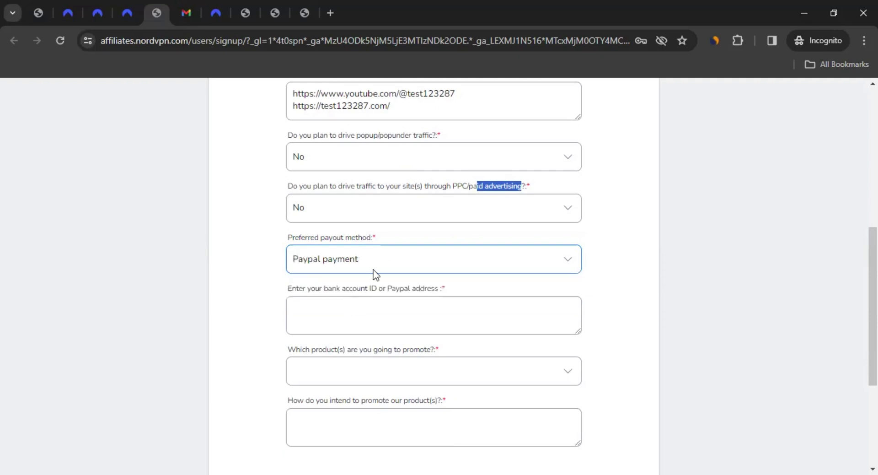
left_click(362, 310)
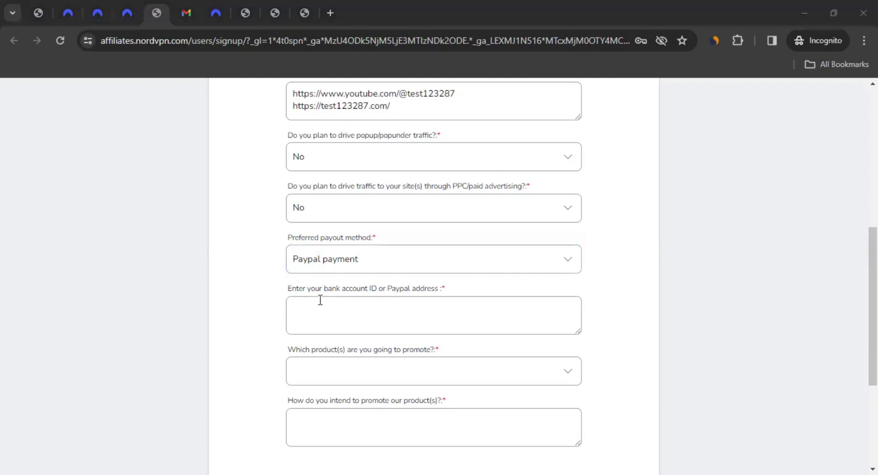
key("ctrl+v")
Choose More than one product as the products to promote
scroll(342, 227, "down", 3)
left_click_drag(331, 221, 412, 232)
left_click(392, 241)
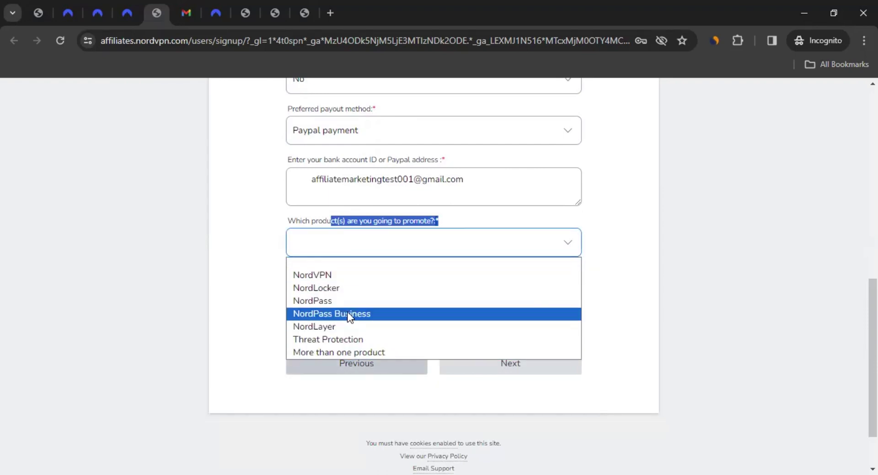
left_click(344, 352)
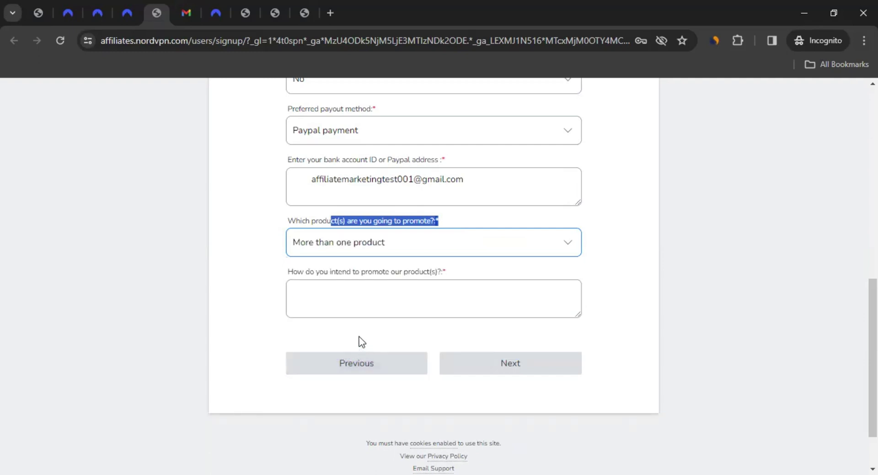
Paste the promotion description into the 'How do you intend to promote' field and continue to User Agreements
left_click(384, 285)
left_click_drag(385, 285, 383, 271)
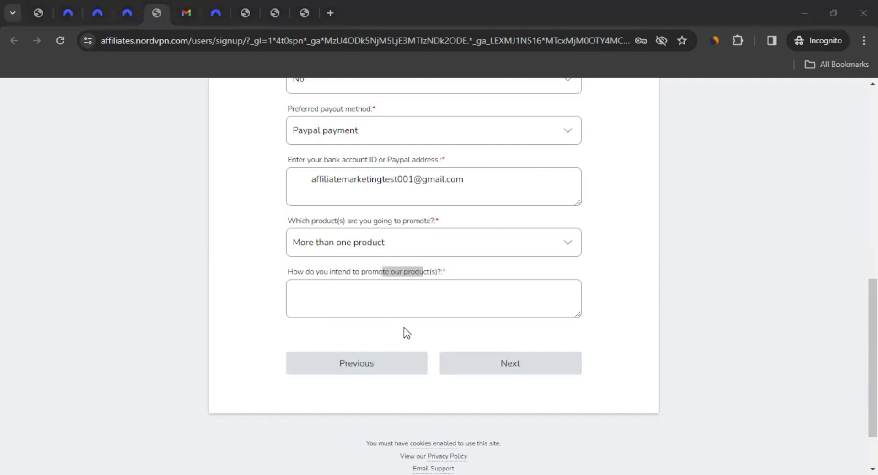
left_click(321, 310)
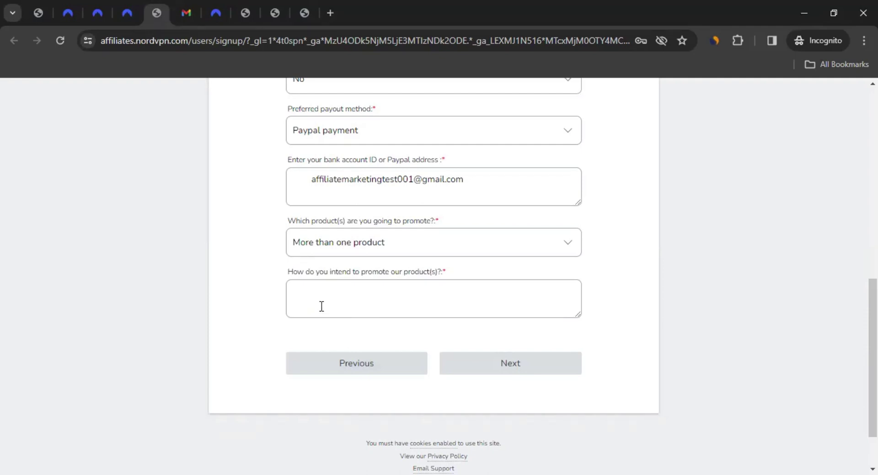
key("ctrl+v")
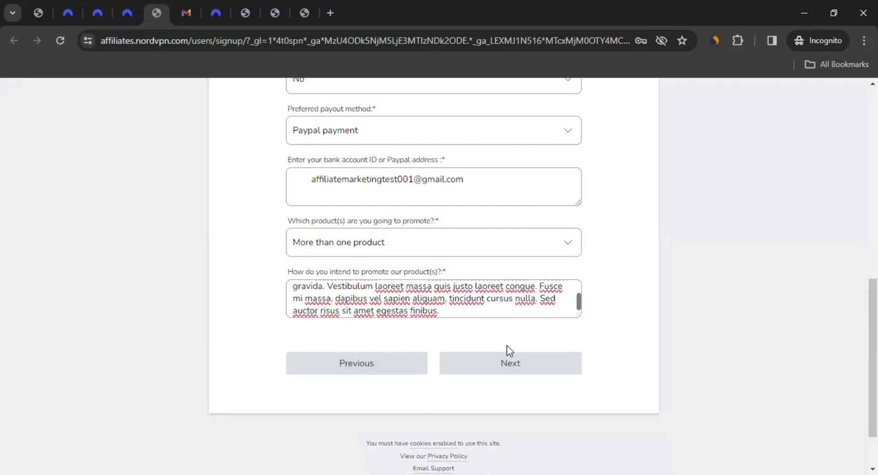
left_click(540, 370)
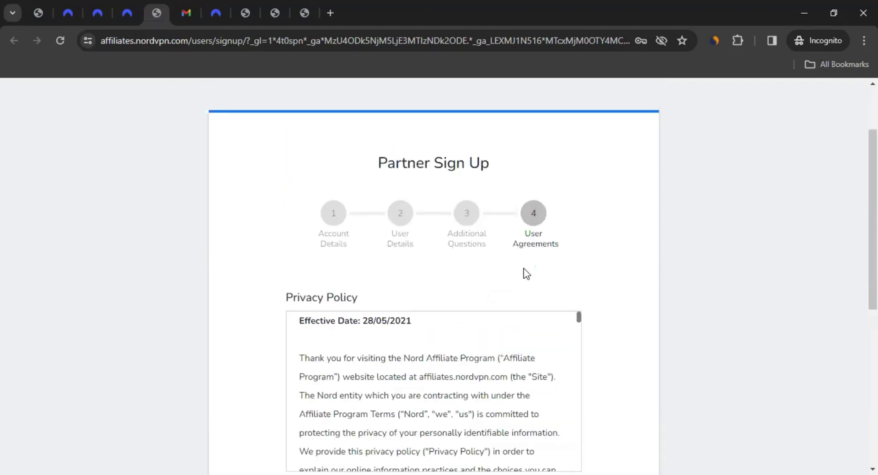
Accept the Privacy Policy and Terms and Conditions agreements, then submit the partner sign-up application
scroll(249, 274, "down", 3)
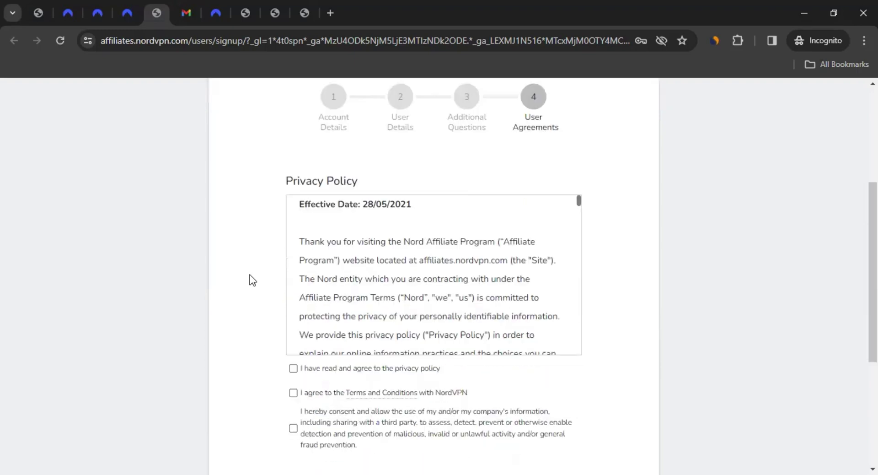
scroll(411, 267, "down", 3)
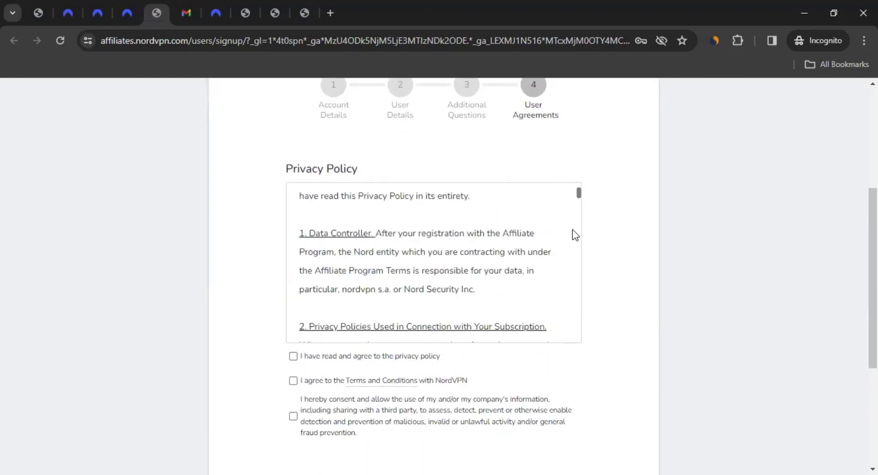
left_click_drag(578, 190, 578, 298)
scroll(375, 244, "down", 3)
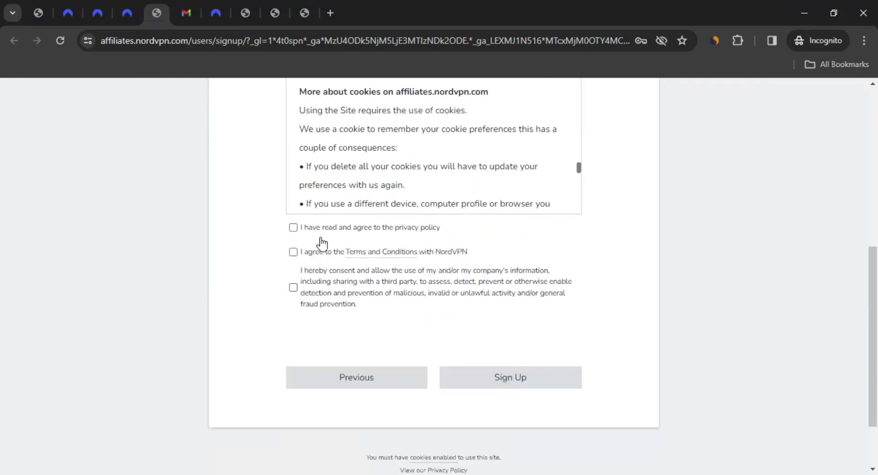
left_click(293, 227)
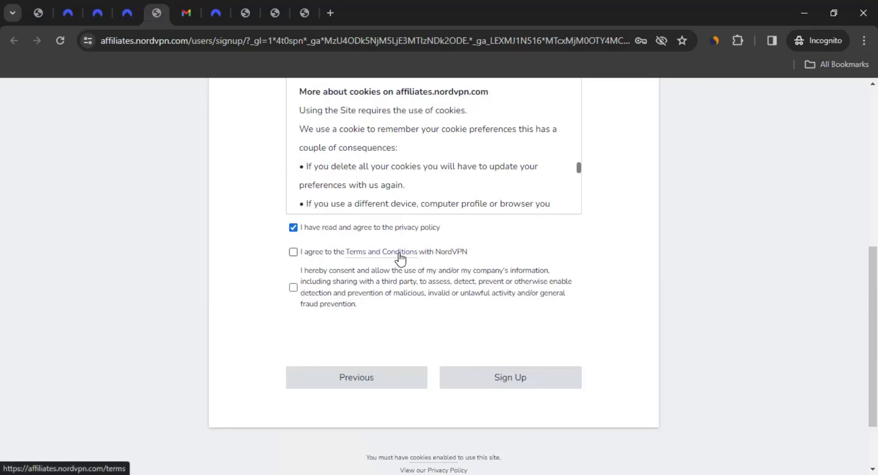
left_click(293, 252)
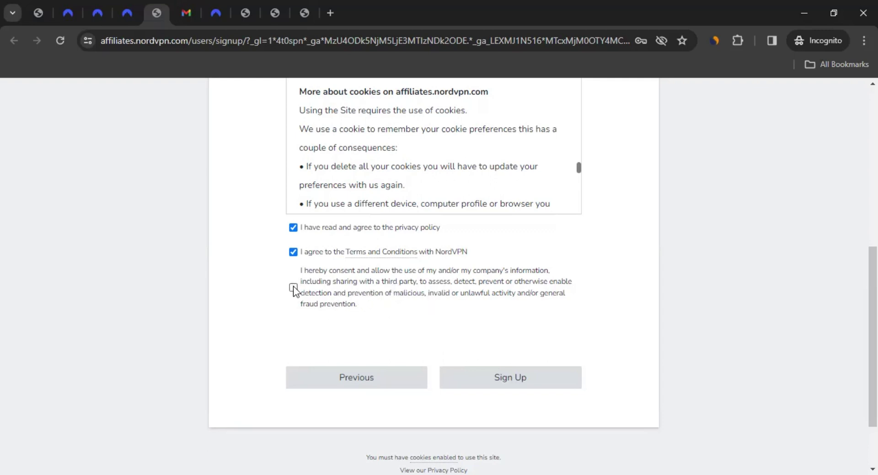
left_click(477, 381)
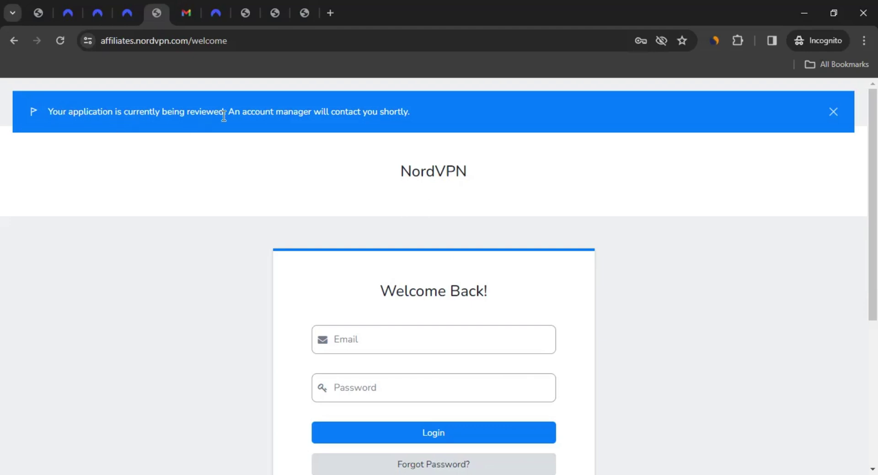
Note the under-review notice and switch to the Gmail inbox tab
left_click_drag(288, 112, 401, 115)
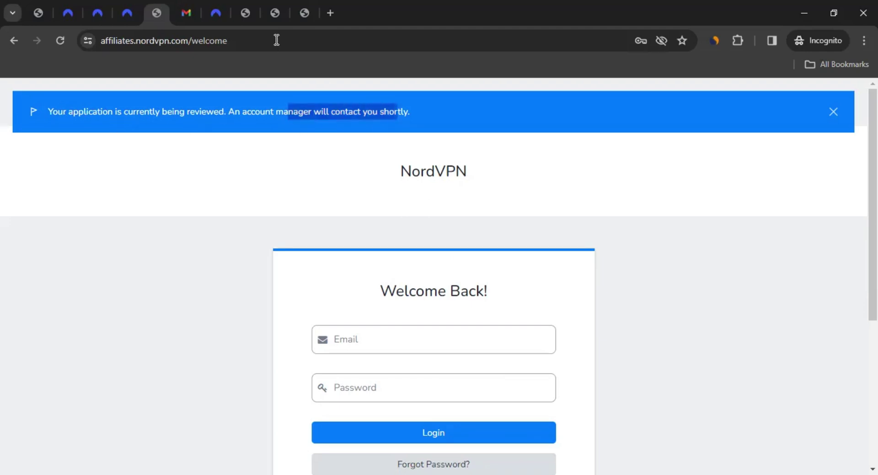
left_click(183, 11)
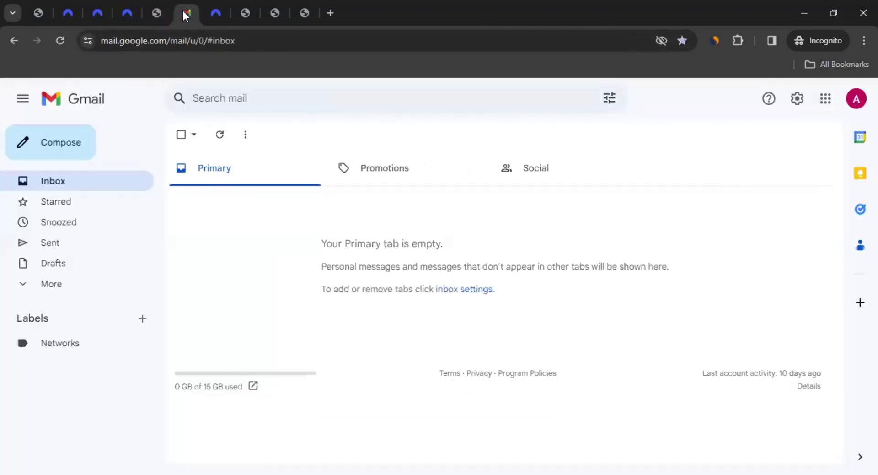
Read NordVPN's review e-mail promising approval within 72 hours, then return to the affiliate program page
left_click(220, 135)
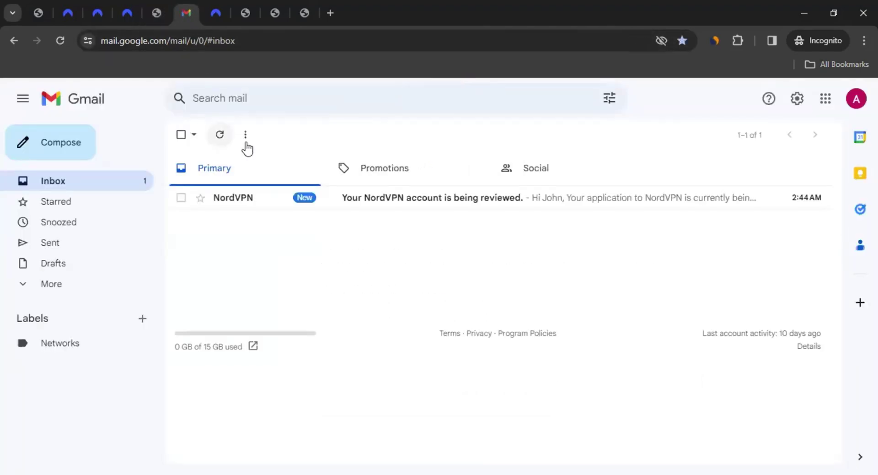
left_click(372, 204)
left_click_drag(234, 261, 270, 260)
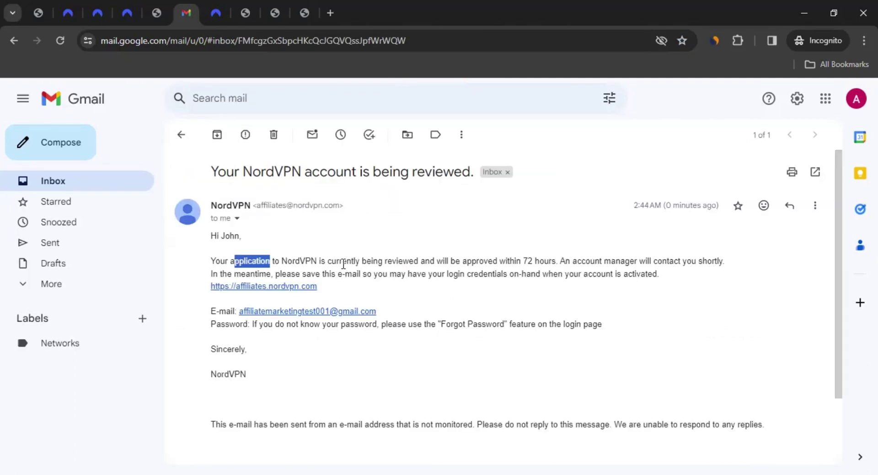
left_click(529, 259)
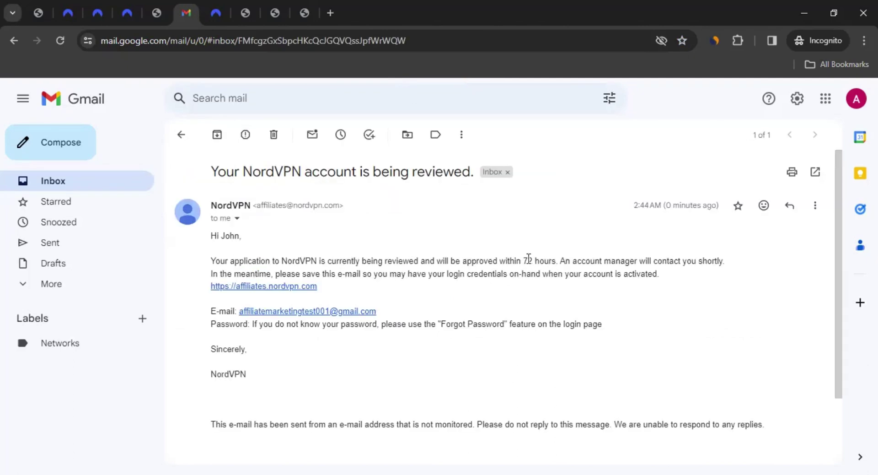
left_click_drag(528, 258, 558, 261)
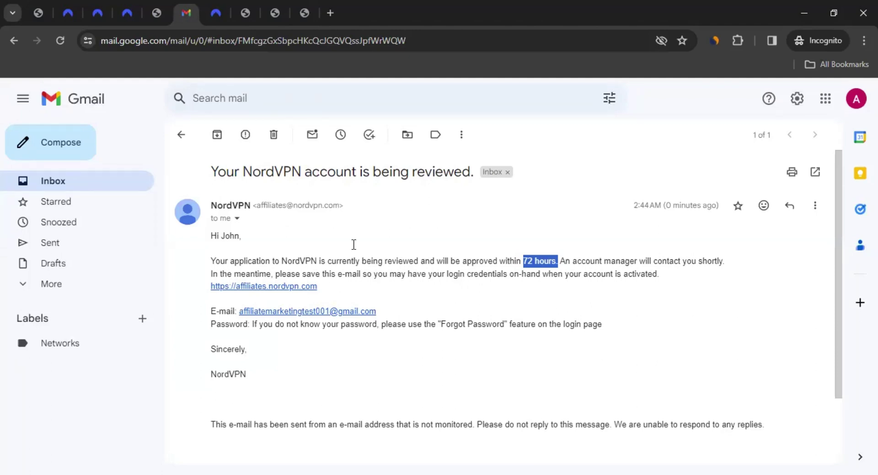
left_click(209, 14)
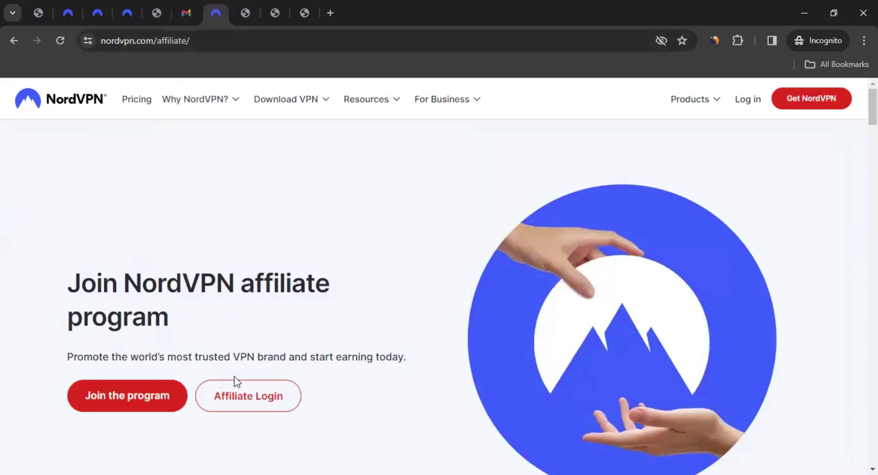
Log in to the affiliate portal with Chrome's saved login and reach the publisher dashboard
left_click(272, 397)
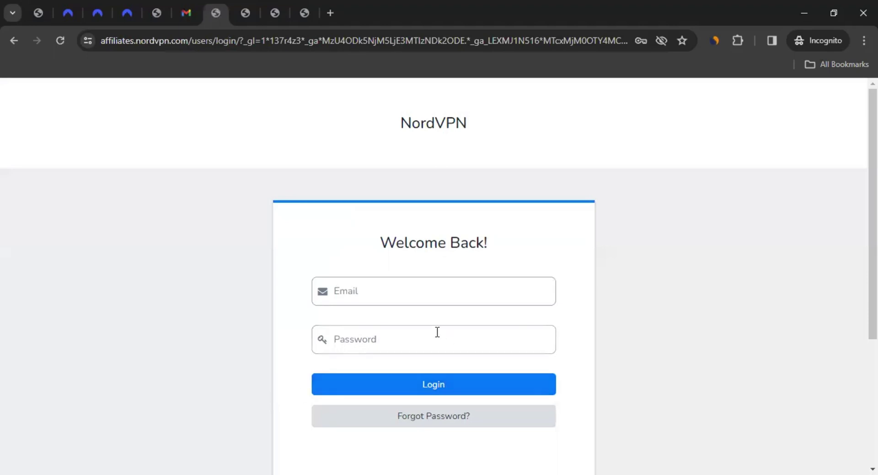
left_click(448, 290)
left_click(449, 326)
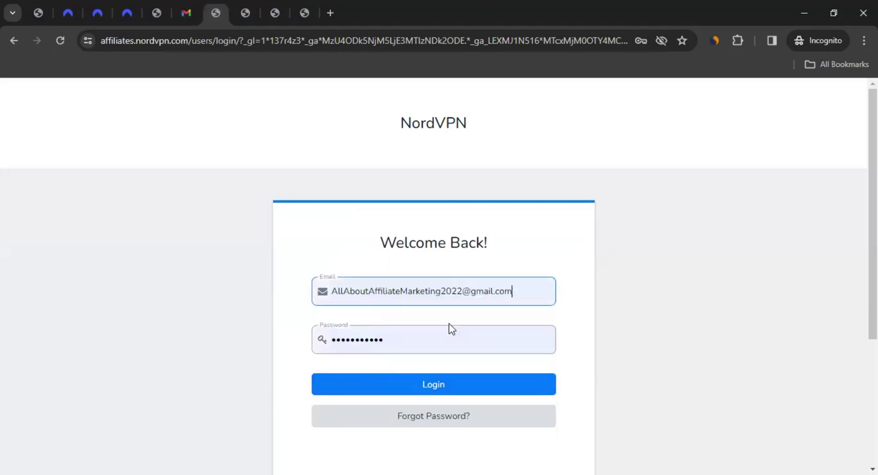
left_click(449, 383)
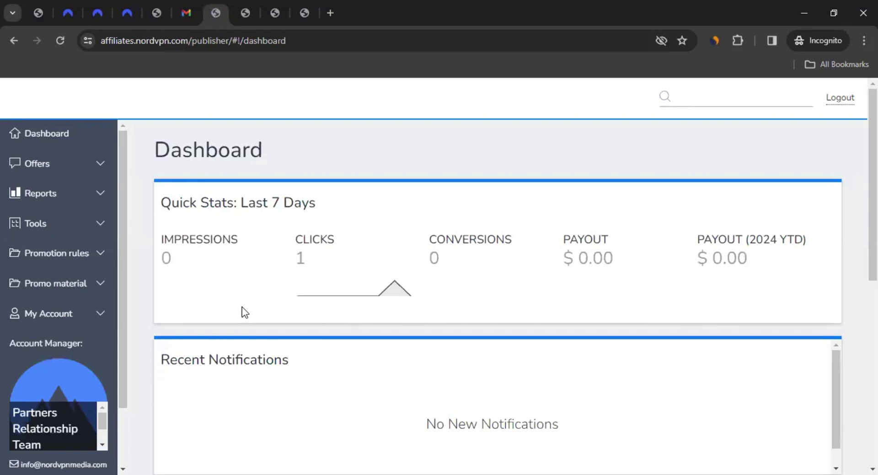
left_click(186, 15)
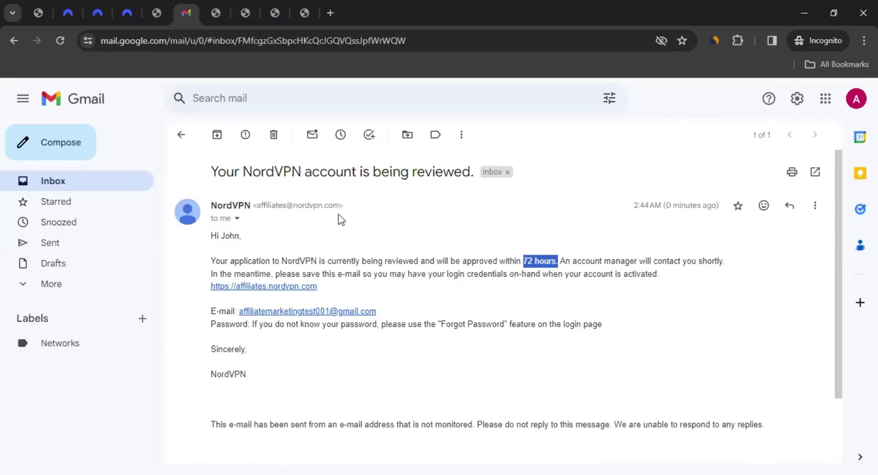
left_click(220, 8)
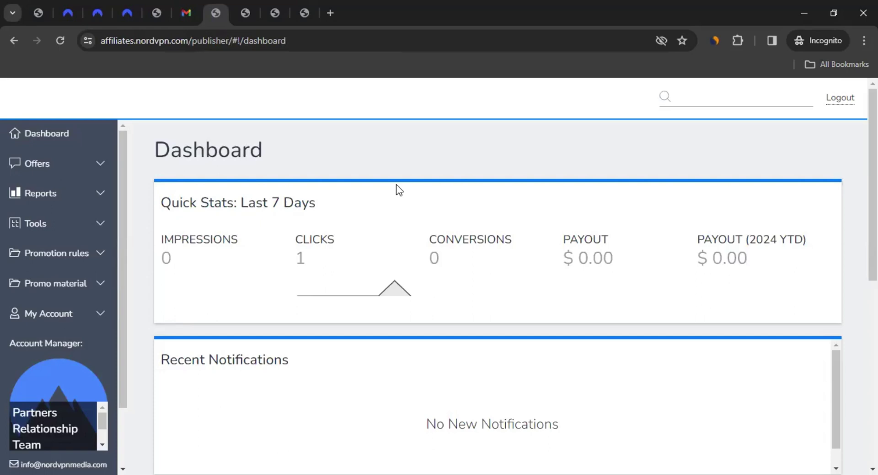
Open All Offers, check the payout and locations details, and open NordVPN offer 15
left_click(51, 167)
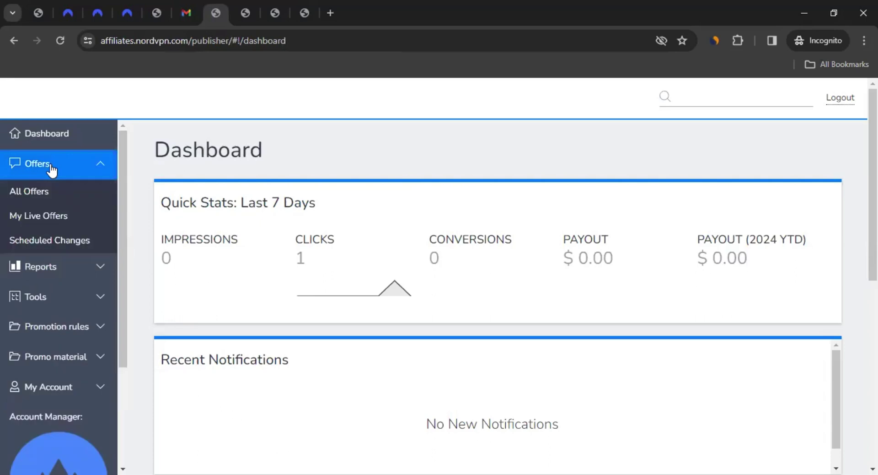
left_click(49, 196)
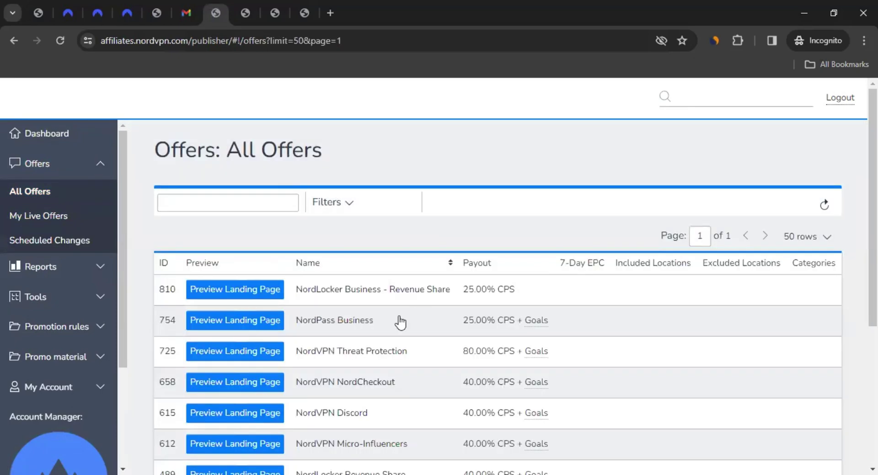
scroll(296, 254, "down", 3)
scroll(295, 249, "down", 3)
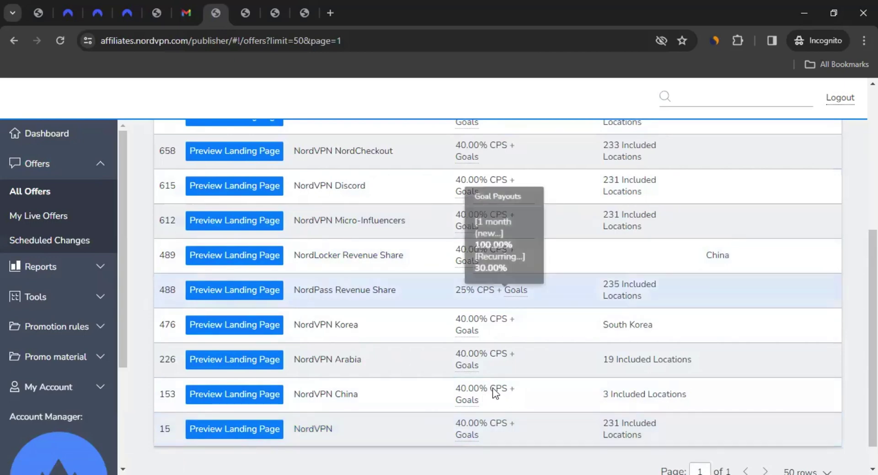
mouse_move(623, 423)
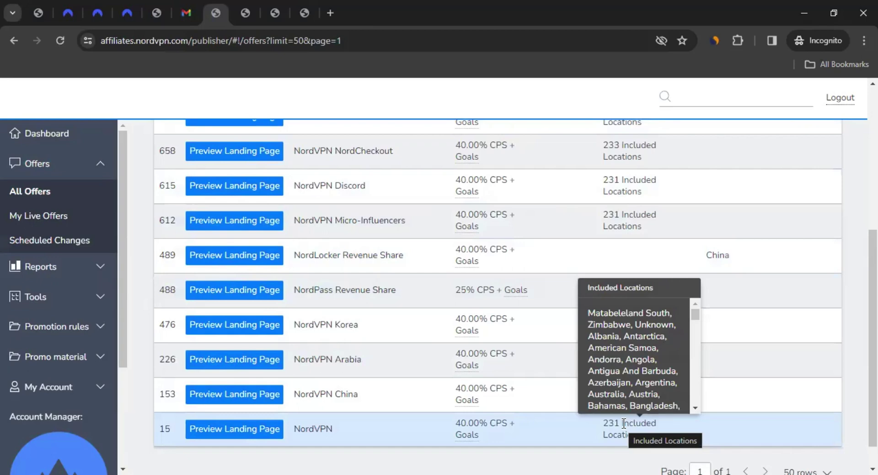
mouse_move(455, 428)
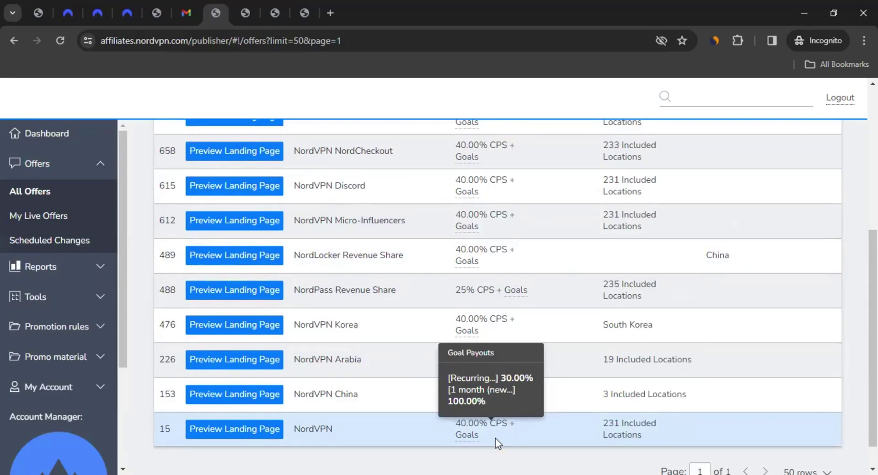
left_click(306, 432)
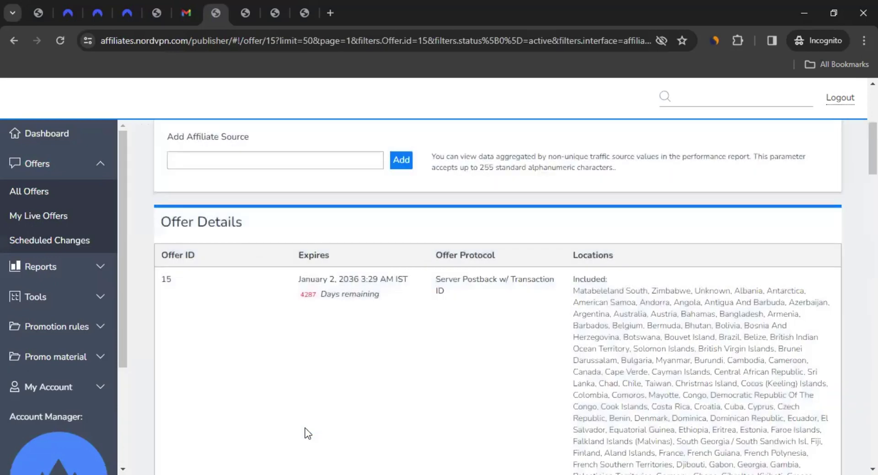
Load offer 15's tracking link in a new tab, reaching the $3.09/month deal page
scroll(449, 344, "up", 5)
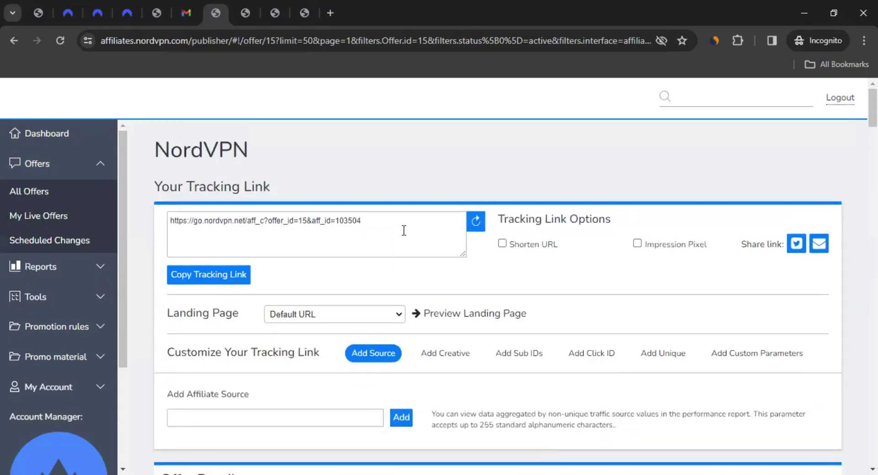
left_click_drag(377, 219, 152, 220)
key("ctrl+c")
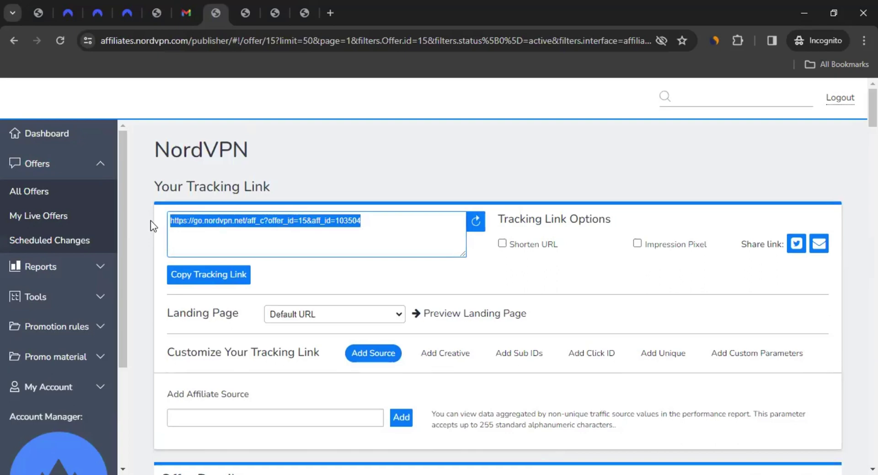
left_click(328, 13)
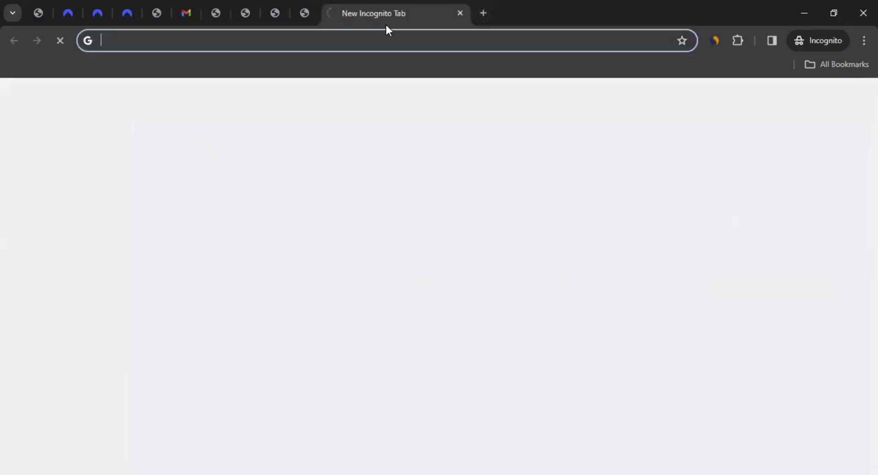
key("ctrl+v")
key("Return")
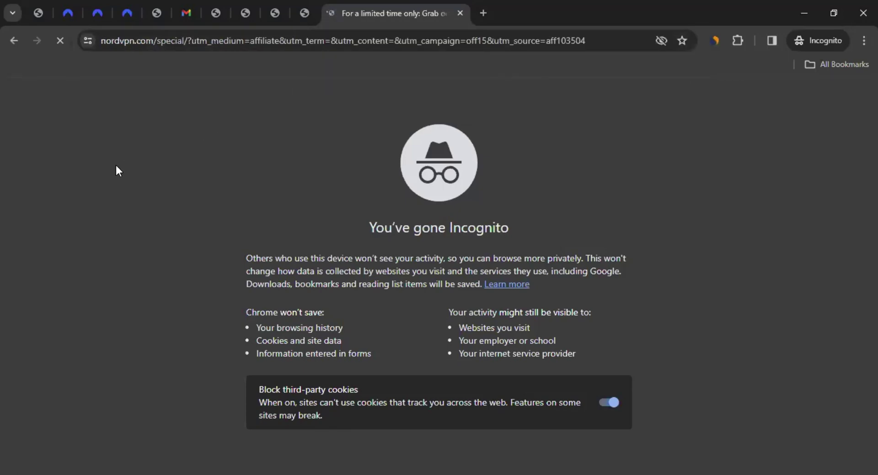
scroll(117, 166, "down", 4)
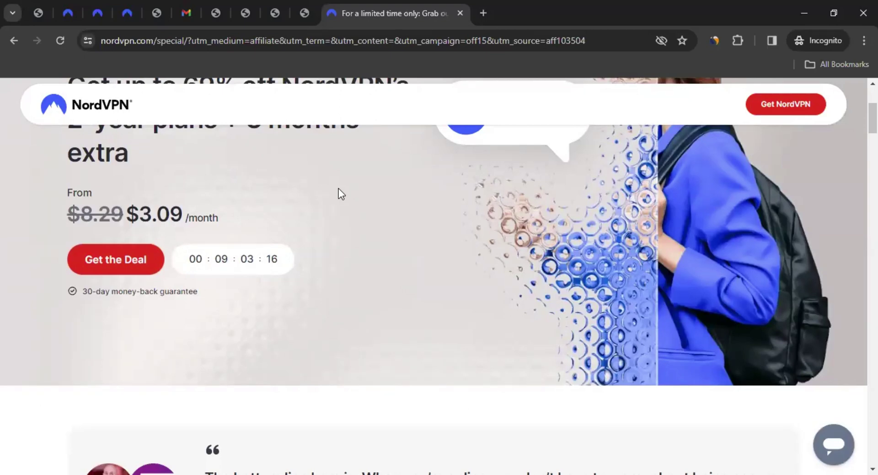
Return to offer 15's tracking link page in the affiliate portal
left_click(245, 13)
key("ctrl+shift+Tab")
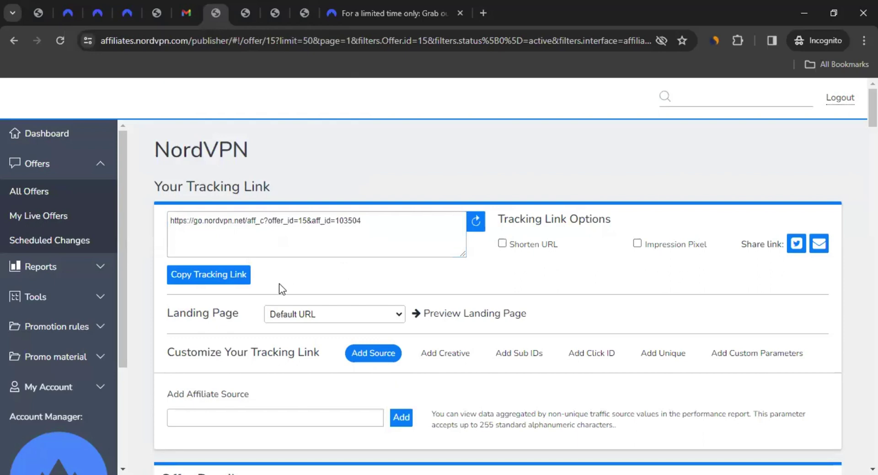
scroll(288, 279, "down", 1)
Keep Default URL as the landing page and scroll past payouts to the Creatives table
left_click(313, 251)
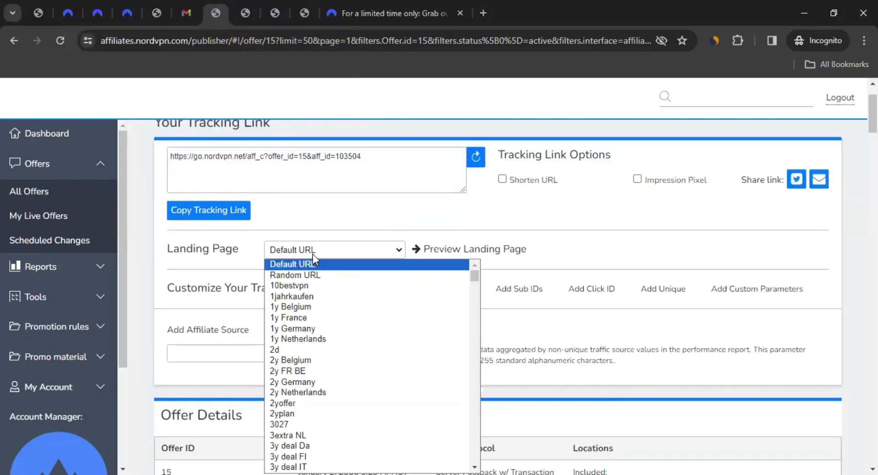
left_click(610, 249)
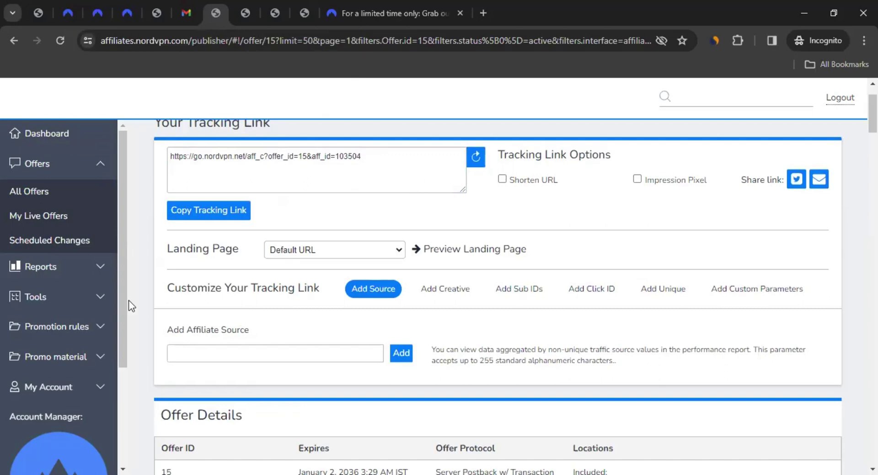
scroll(133, 302, "down", 5)
scroll(336, 286, "down", 10)
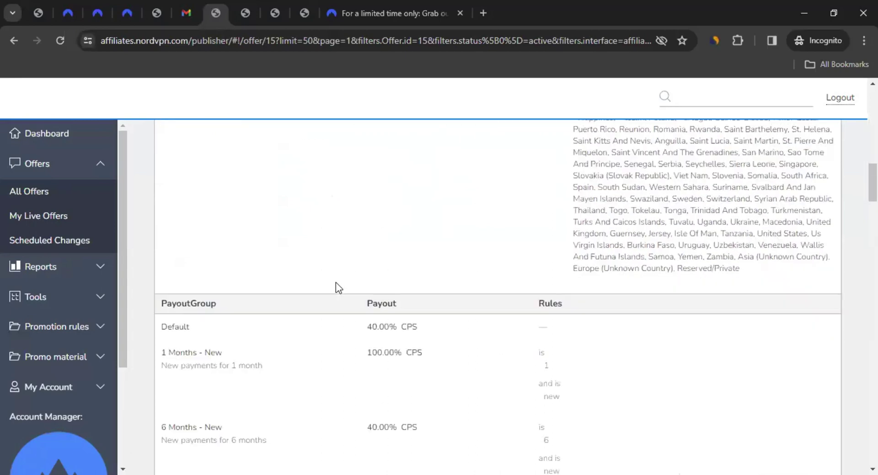
scroll(334, 284, "up", 2)
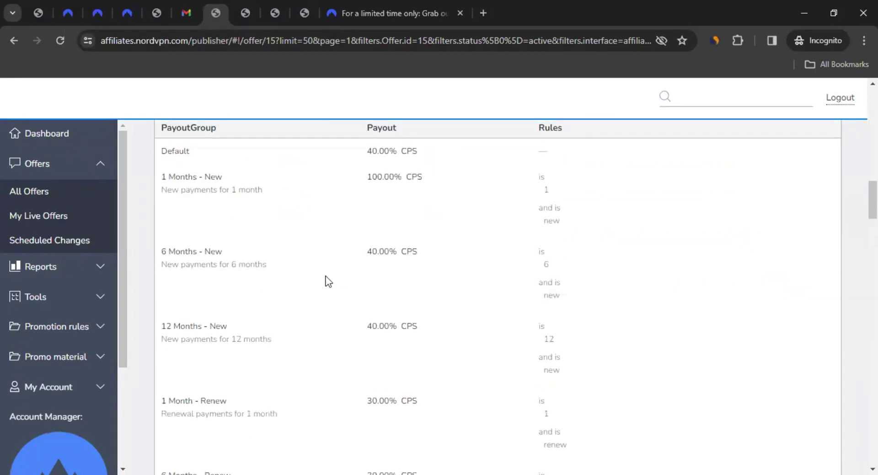
scroll(330, 276, "down", 12)
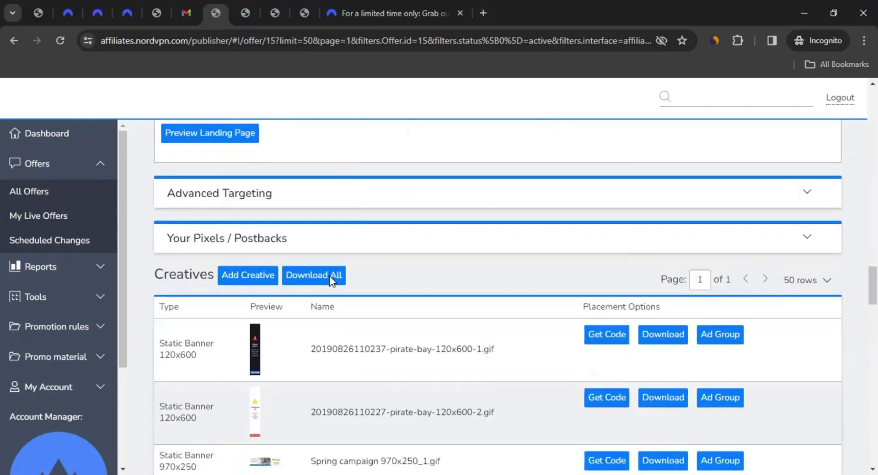
Show the first 120x600 static banner's embed code, then switch to the How to Promote NordVPN slide
scroll(329, 276, "down", 2)
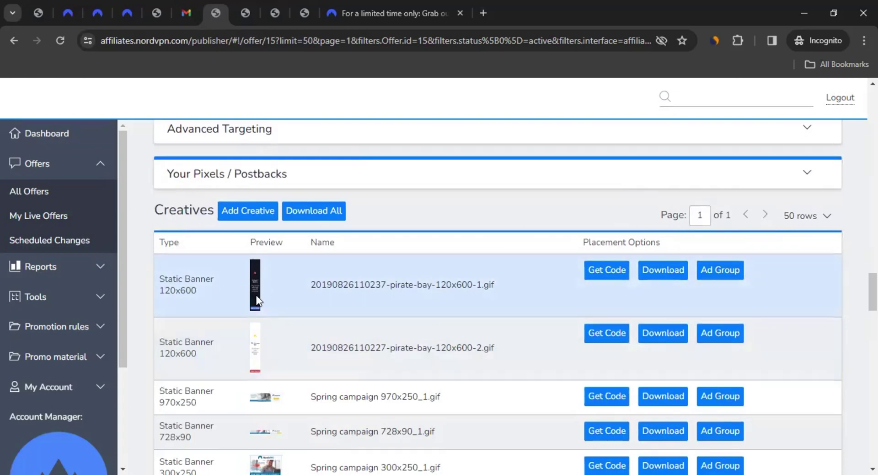
scroll(322, 407, "down", 2)
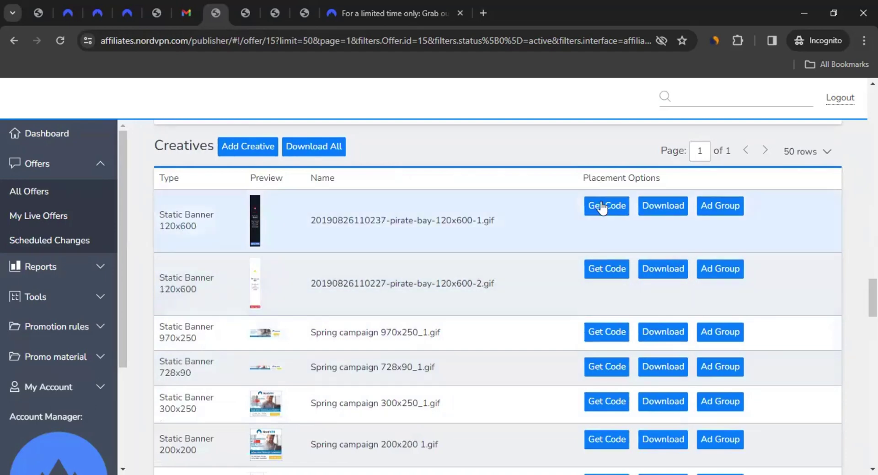
left_click(602, 205)
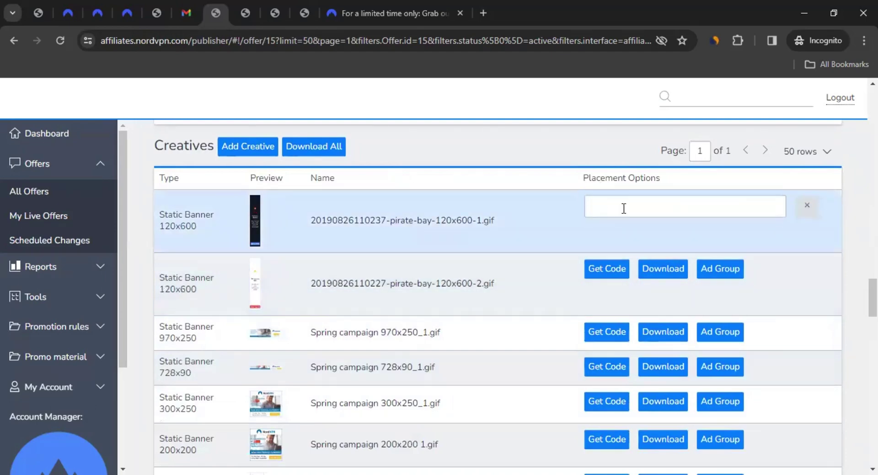
left_click(708, 207)
left_click(660, 205)
scroll(660, 205, "down", 1)
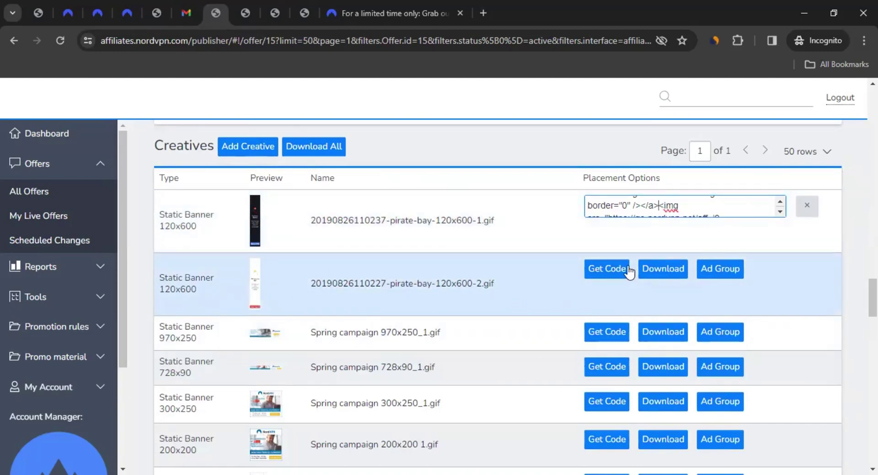
left_click(679, 275)
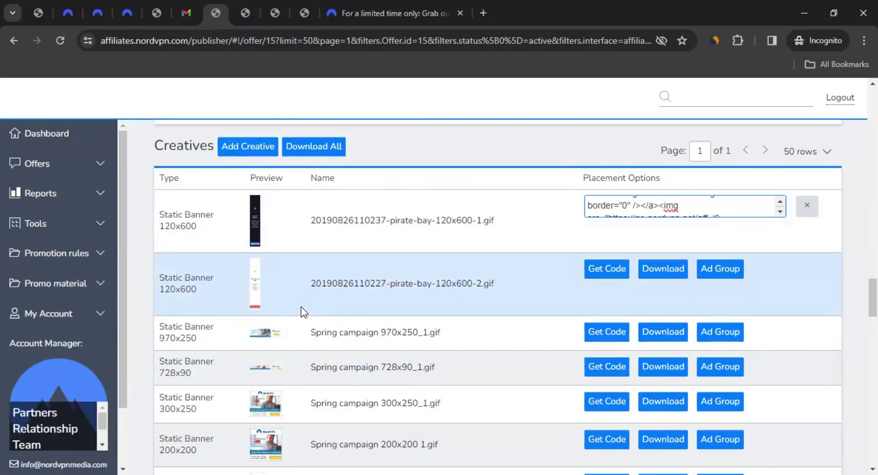
left_click(273, 5)
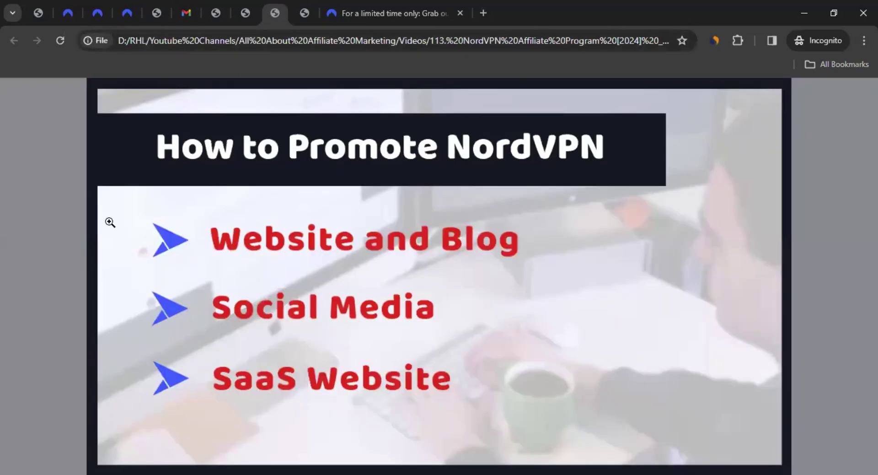